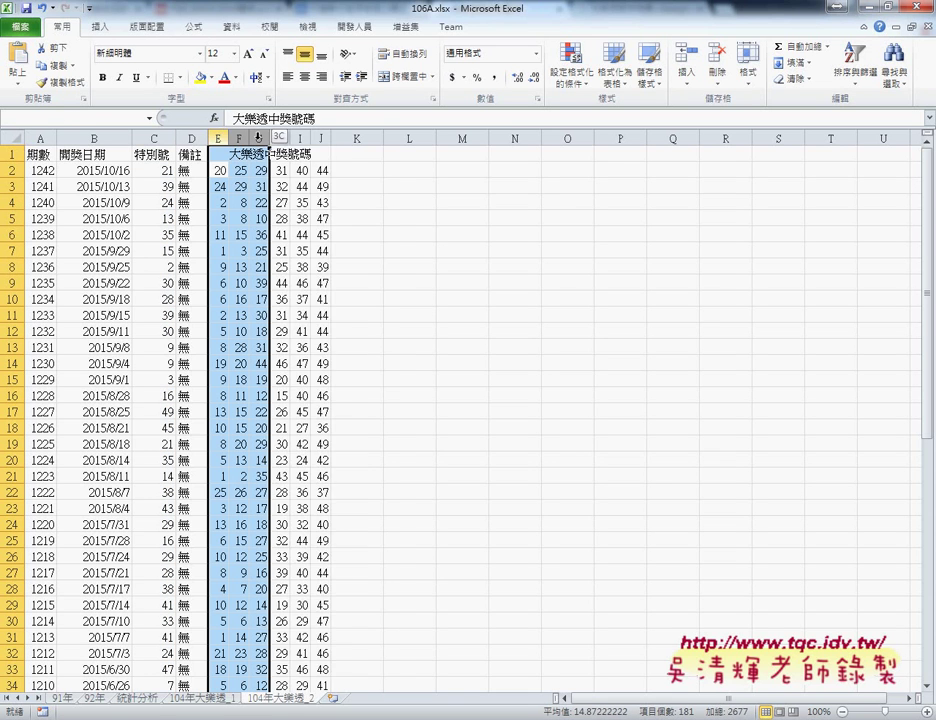
# Cut the winning-number columns E:J and insert them before column C, ahead of 特別號 and 備註.
pyautogui.press('Return')
pyautogui.rightClick(303, 196)
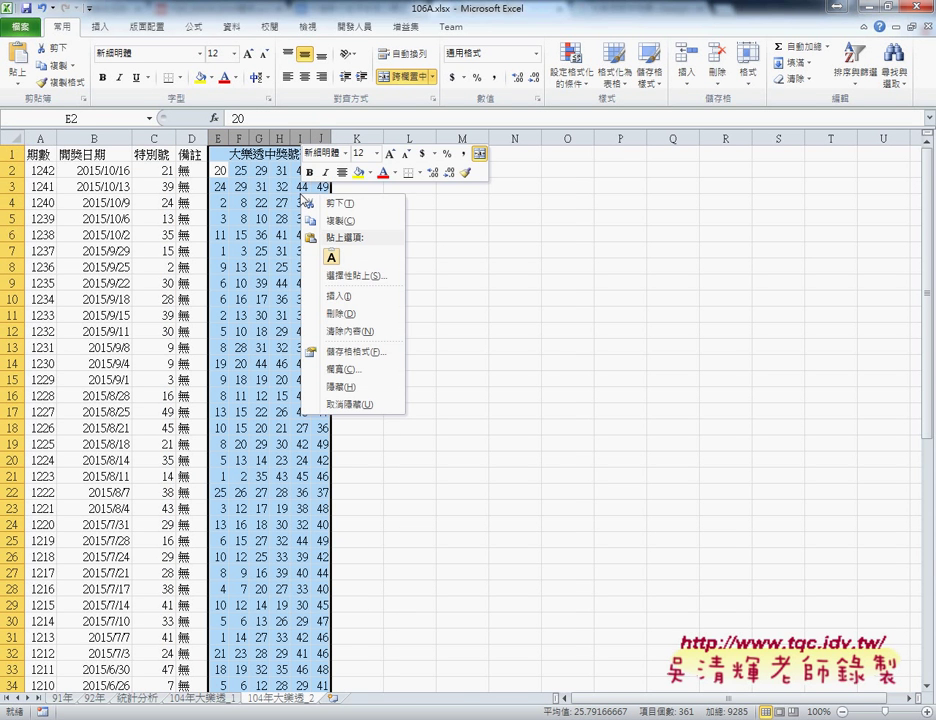
pyautogui.click(340, 207)
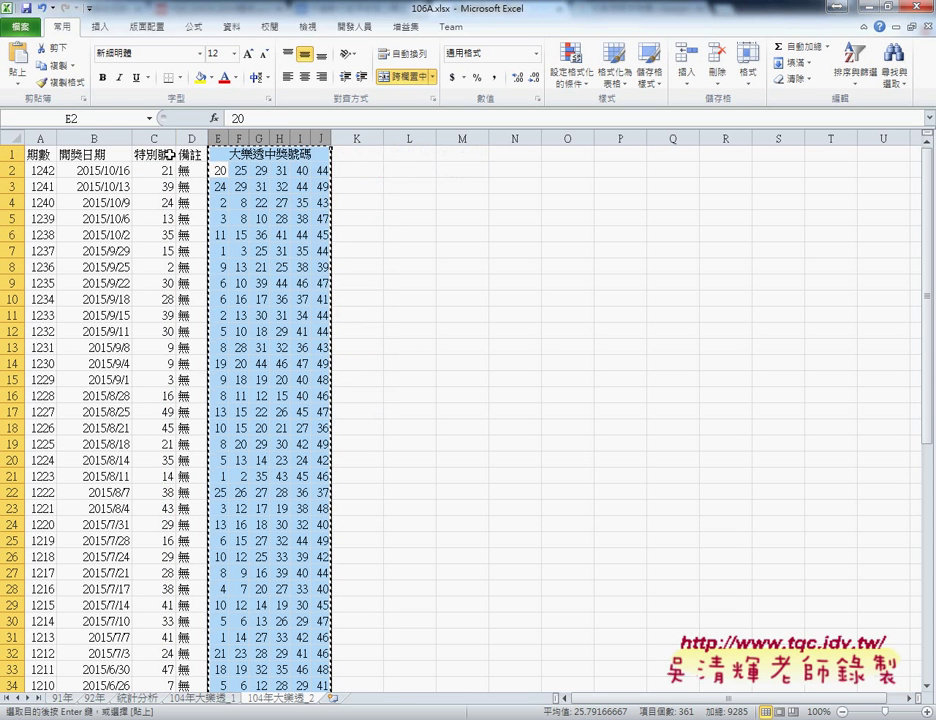
pyautogui.click(156, 137)
pyautogui.rightClick(163, 174)
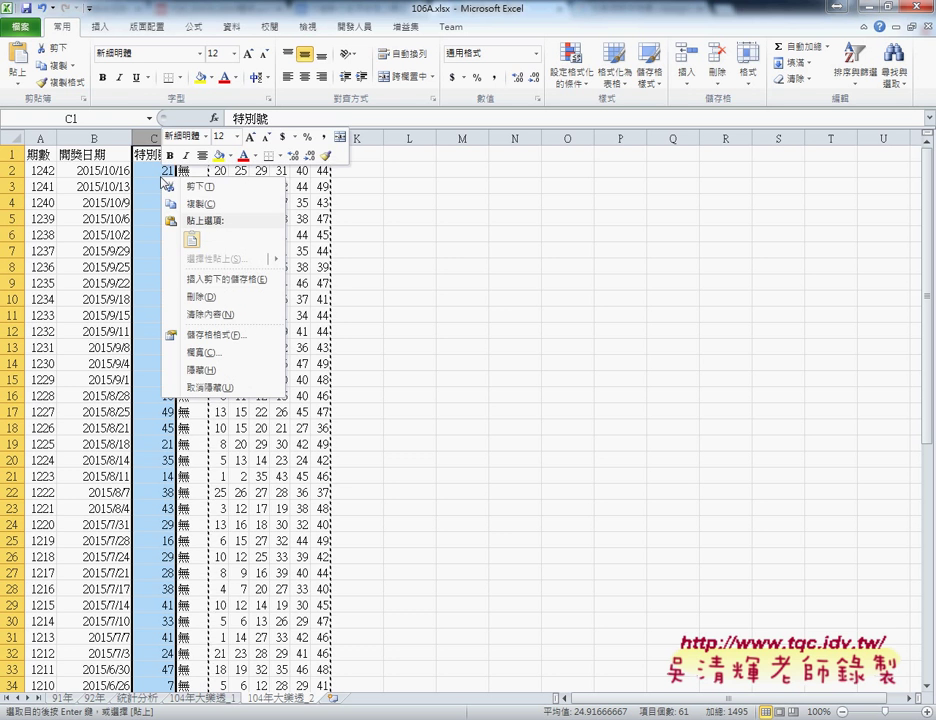
pyautogui.click(221, 280)
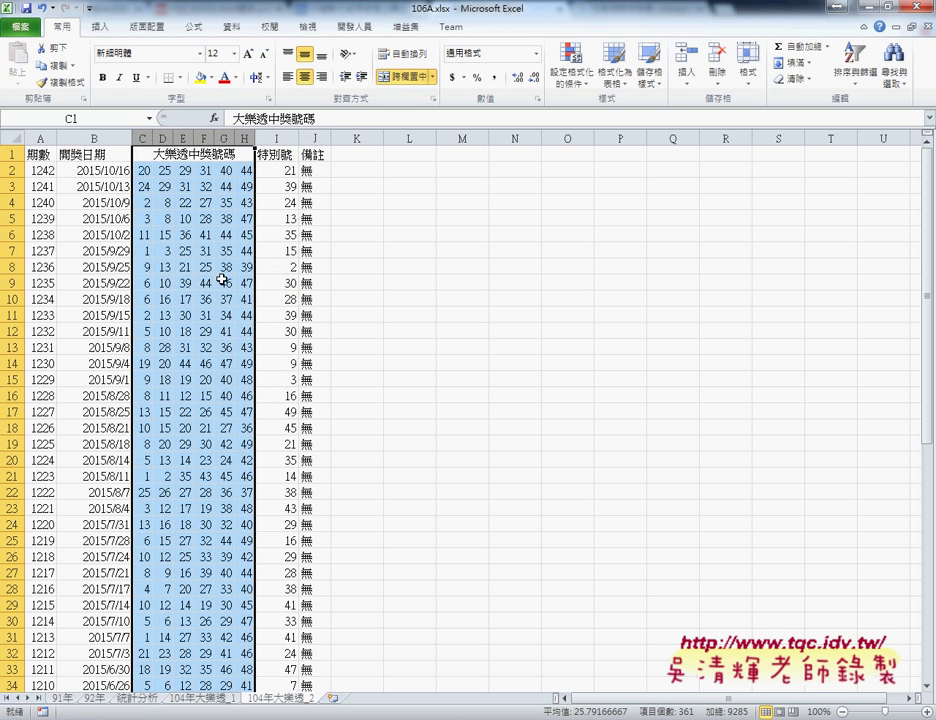
pyautogui.click(143, 171)
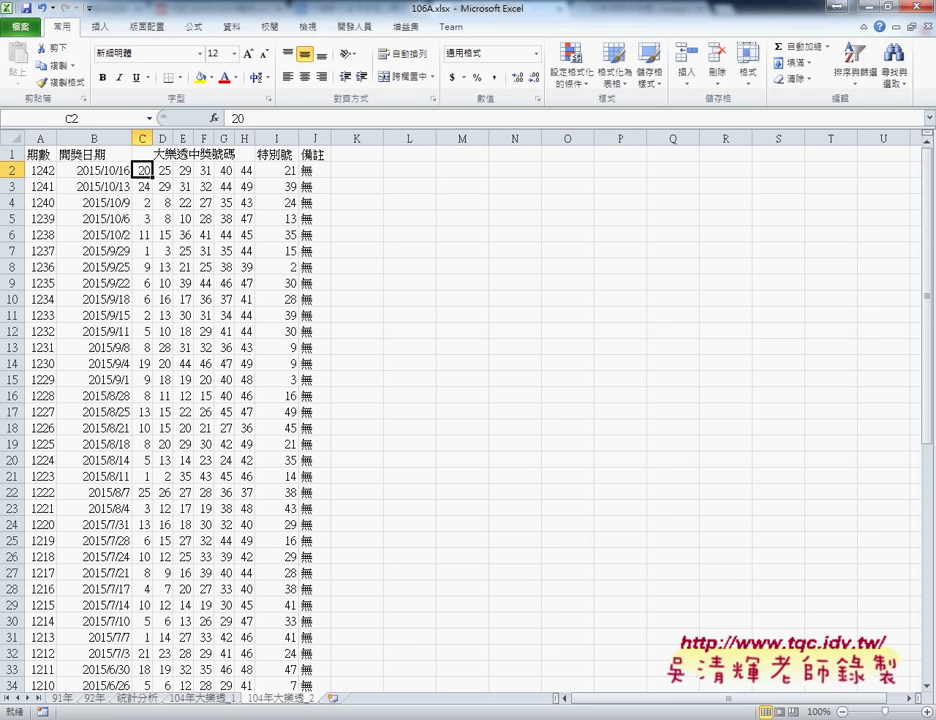
# Duplicate the 統計分析 sheet at the end and name the copy 統計分析 (2015大樂透).
pyautogui.click(140, 700)
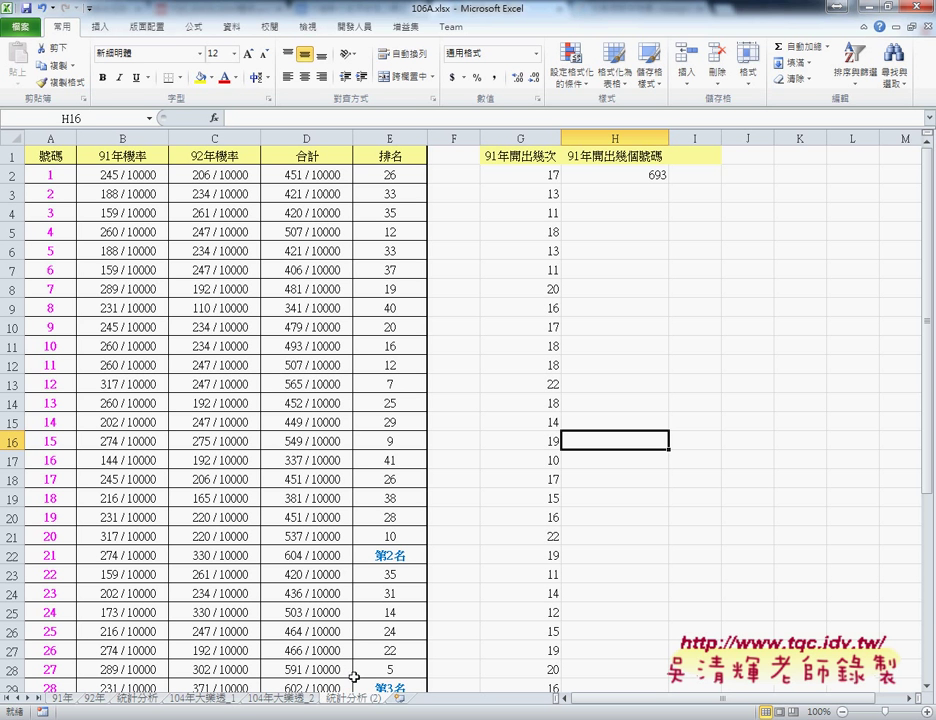
pyautogui.moveTo(352, 680); pyautogui.dragTo(355, 705)
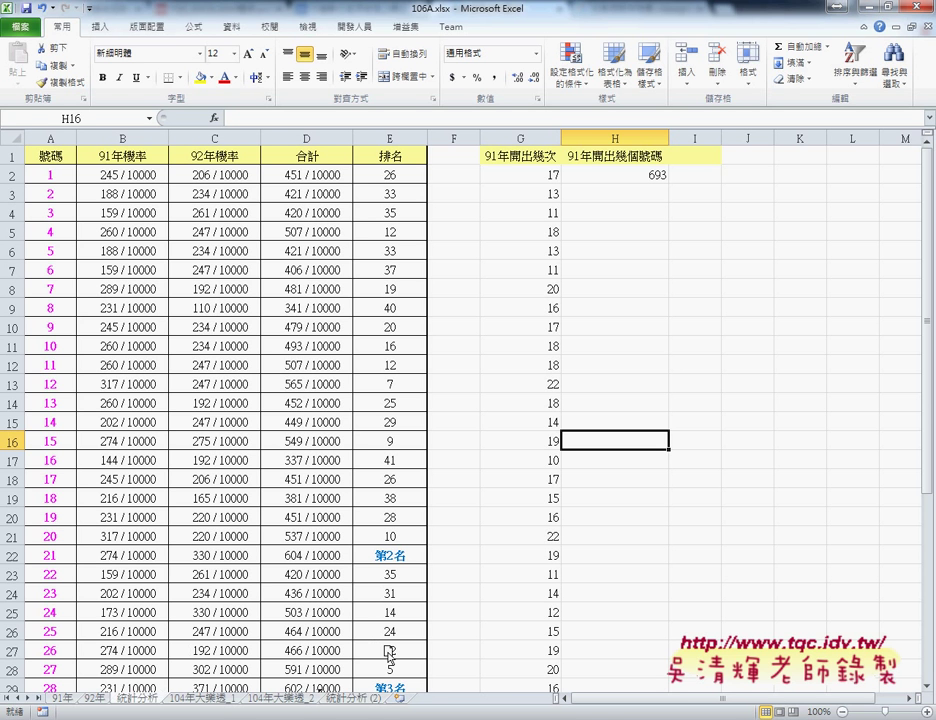
pyautogui.doubleClick(355, 701)
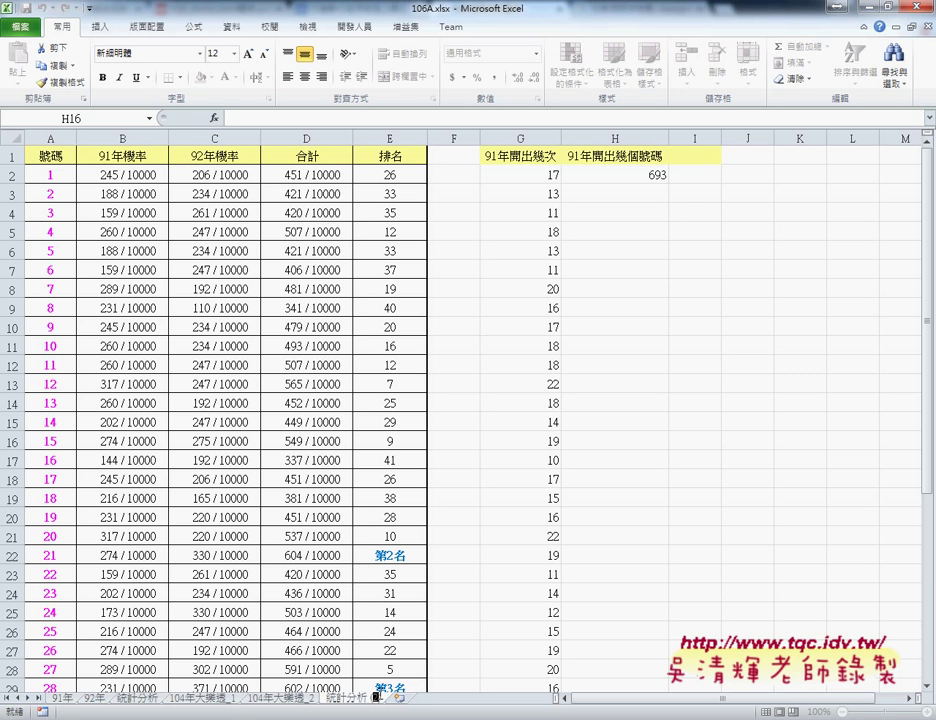
pyautogui.press('Escape')
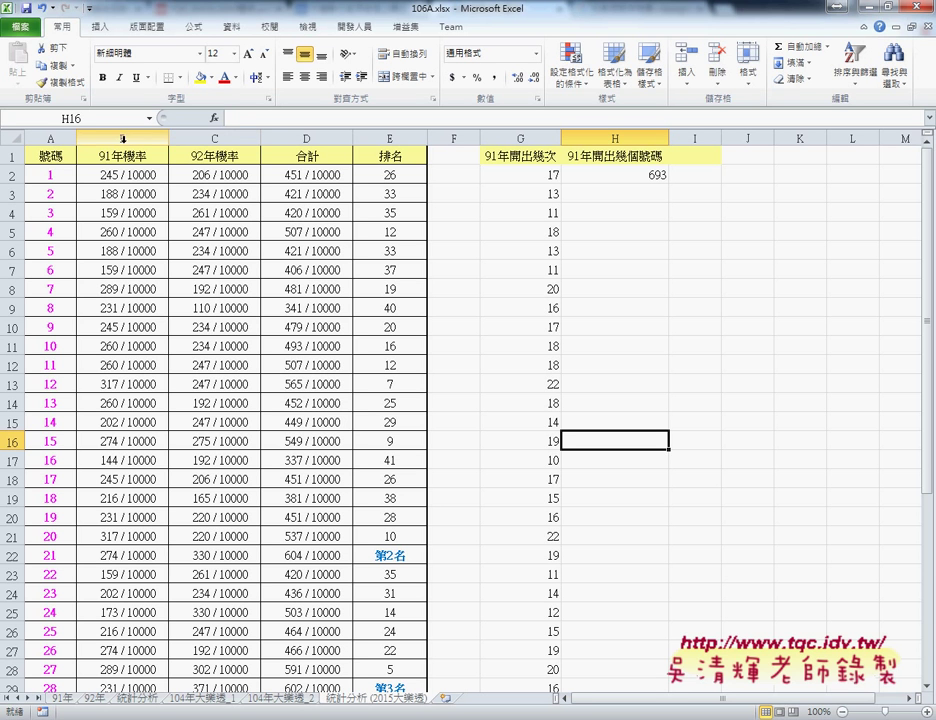
# Delete the 92年機率 column and rename the 91年機率 header to 2015年機率.
pyautogui.click(215, 155)
pyautogui.hotkey('ctrl', 'shift', 'Down')
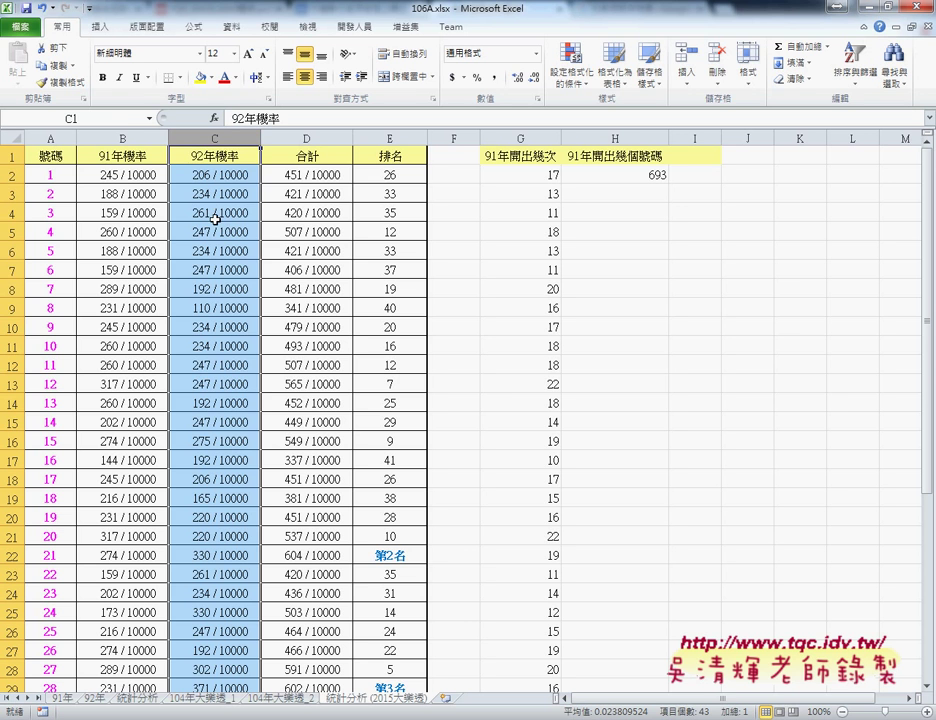
pyautogui.rightClick(215, 218)
pyautogui.click(235, 334)
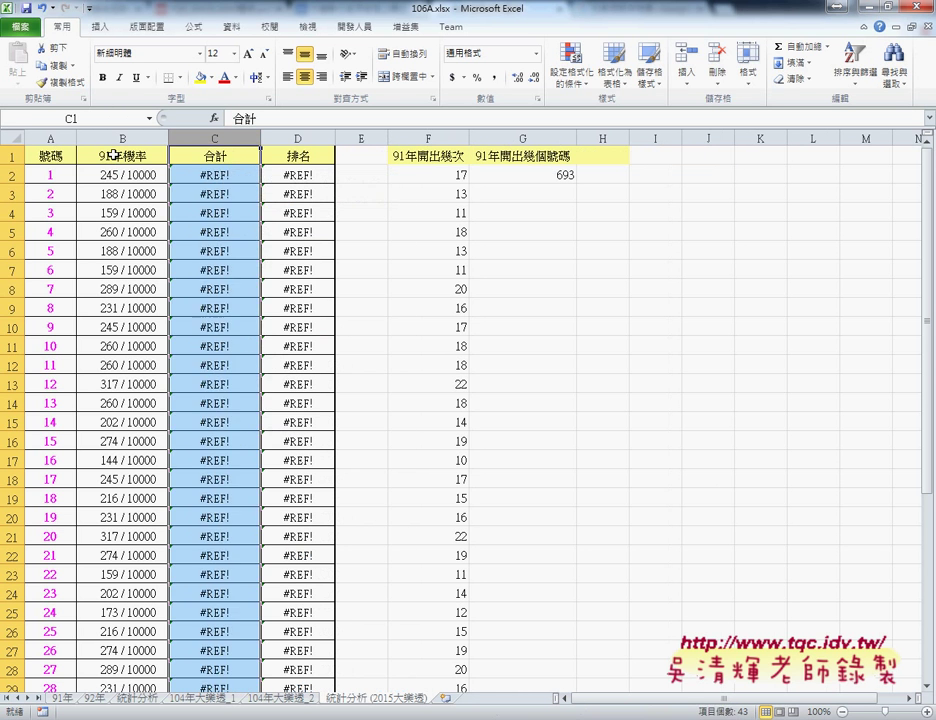
pyautogui.doubleClick(112, 157)
pyautogui.moveTo(112, 157); pyautogui.dragTo(91, 162)
pyautogui.write('2')
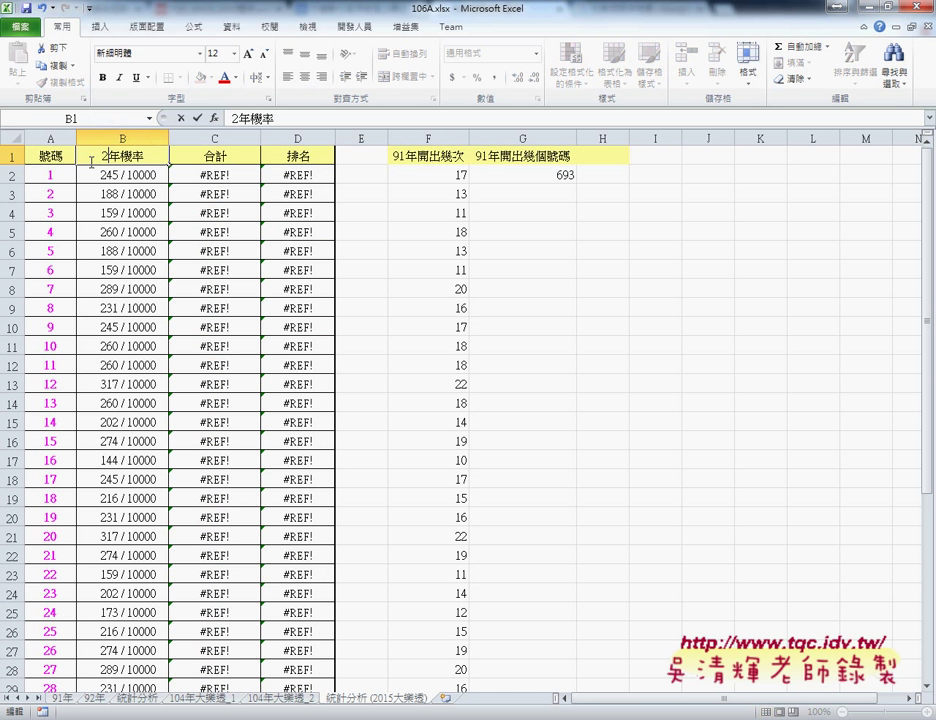
pyautogui.write('015')
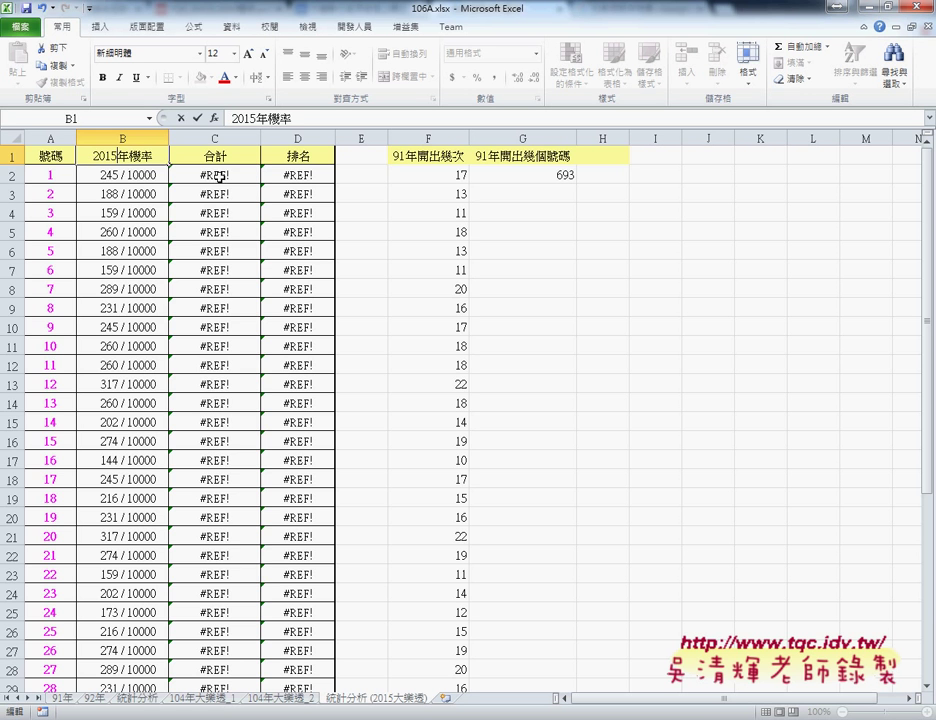
# Clear the #REF! values from the 合計 cells C2:C42.
pyautogui.moveTo(220, 175)
pyautogui.mouseDown()
pyautogui.moveTo(228, 711)
pyautogui.moveTo(246, 641)
pyautogui.mouseUp()
pyautogui.press('Delete')
pyautogui.scroll(5, 222, 641)
pyautogui.scroll(-4, 84, 568)
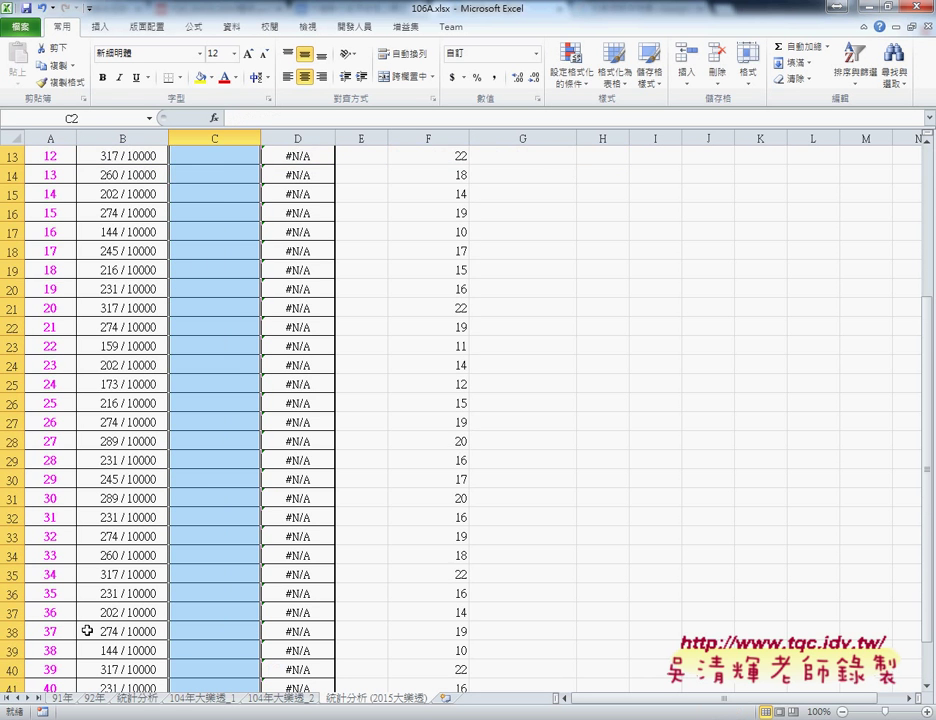
pyautogui.scroll(-4, 63, 683)
# Extend the 號碼 list in column A to 49 and empty the 排名 and probability values.
pyautogui.moveTo(64, 481); pyautogui.dragTo(83, 627)
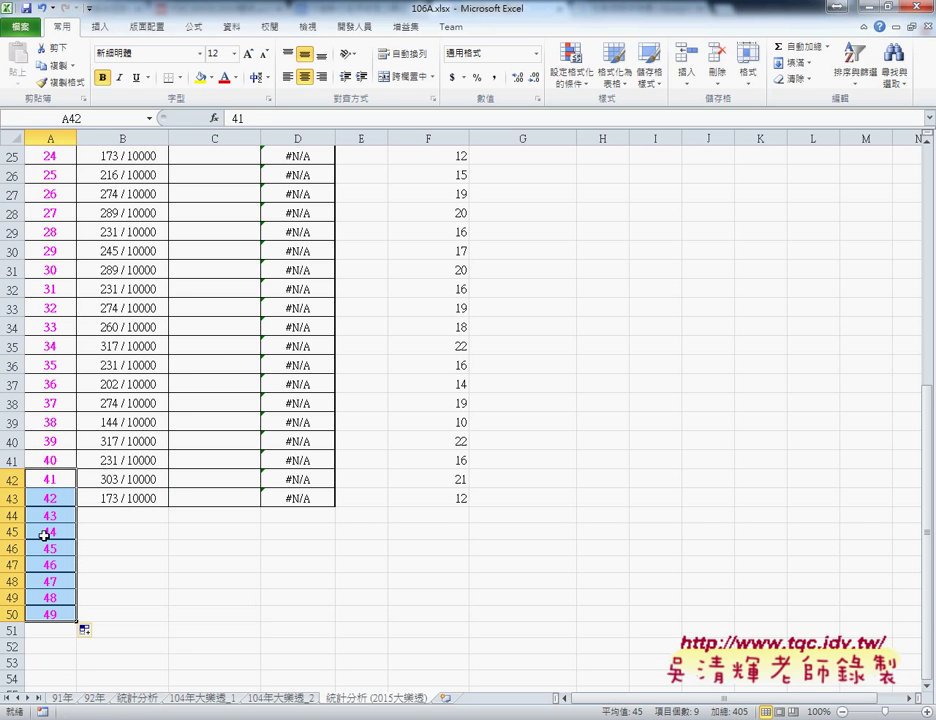
pyautogui.scroll(7, 173, 588)
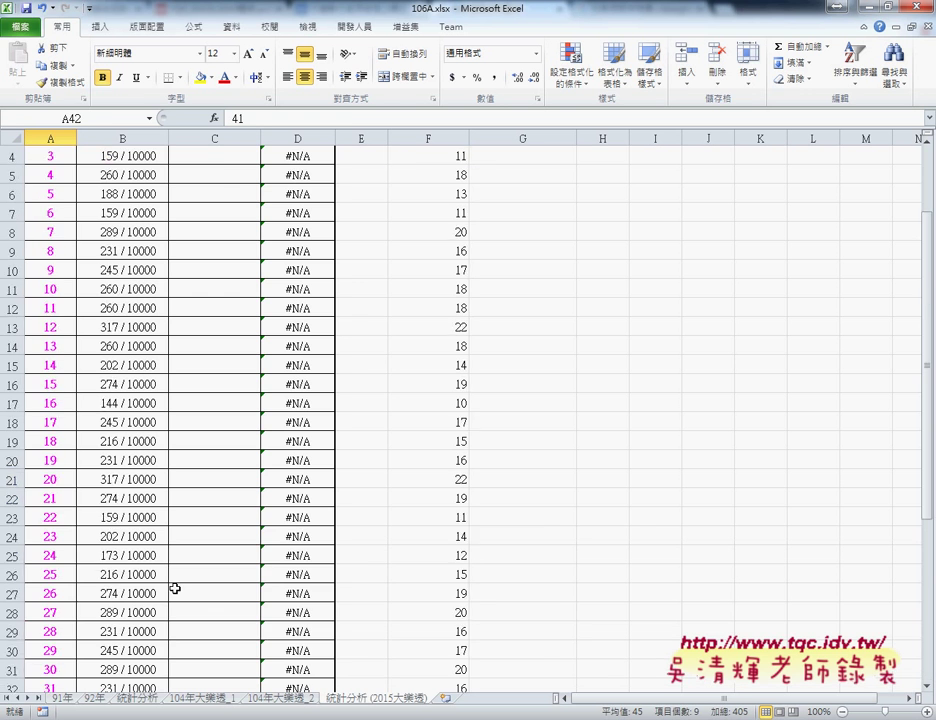
pyautogui.scroll(1, 173, 588)
pyautogui.moveTo(298, 176)
pyautogui.mouseDown()
pyautogui.moveTo(322, 462)
pyautogui.moveTo(298, 652)
pyautogui.mouseUp()
pyautogui.hotkey('ctrl', 'z')
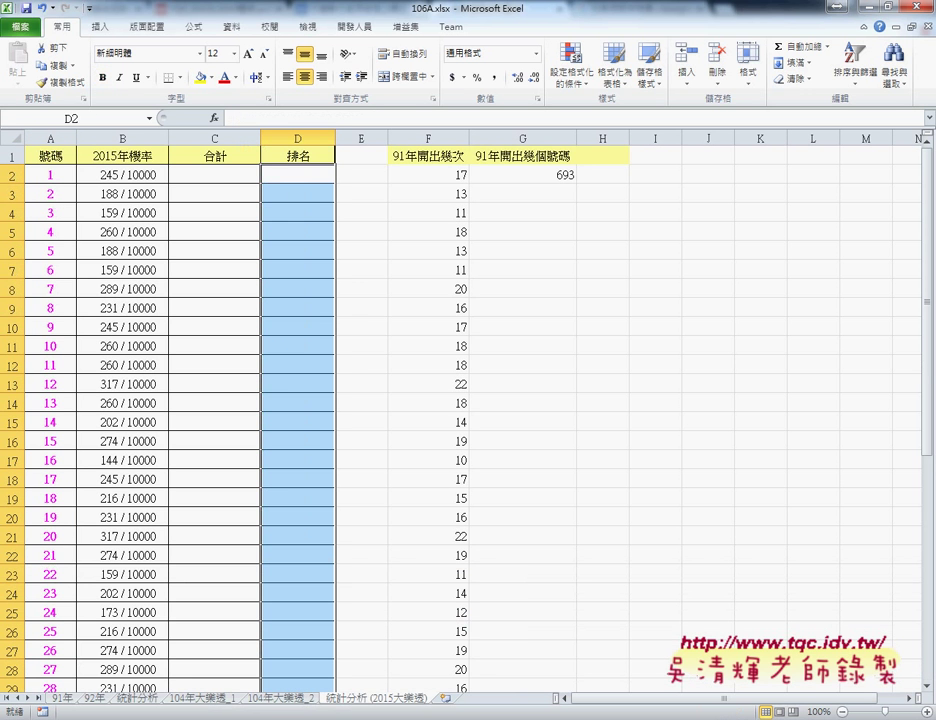
pyautogui.moveTo(130, 176); pyautogui.dragTo(165, 710)
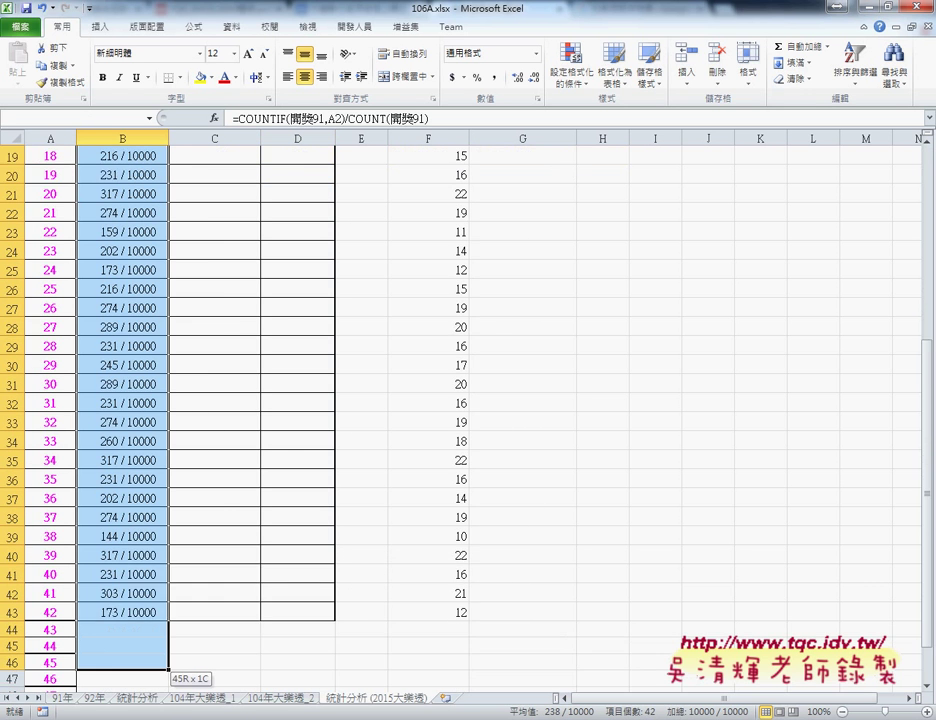
pyautogui.hotkey('ctrl', 'z')
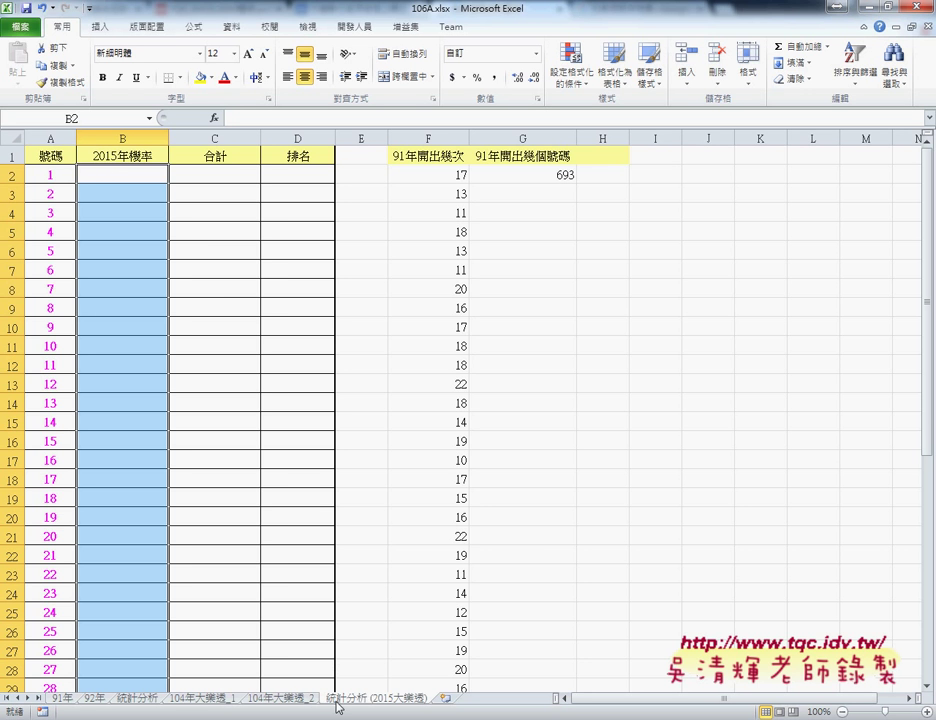
# Name the 104年大樂透_2 draw numbers C2:I61 as 開獎2015, then return to the 2015 statistics sheet.
pyautogui.click(279, 701)
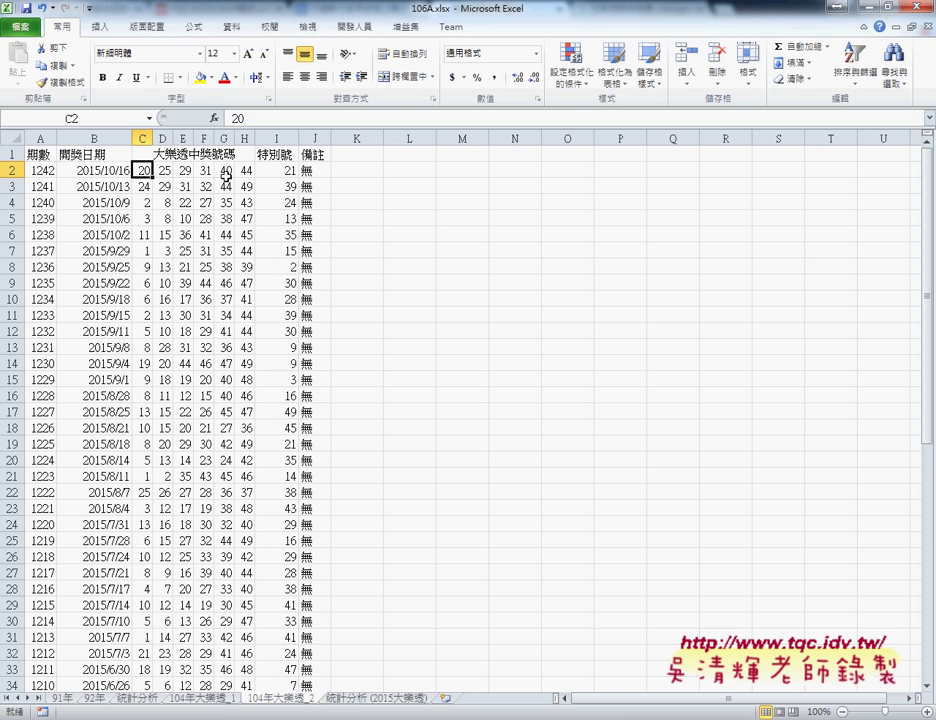
pyautogui.scroll(-8, 232, 437)
pyautogui.scroll(-6, 232, 437)
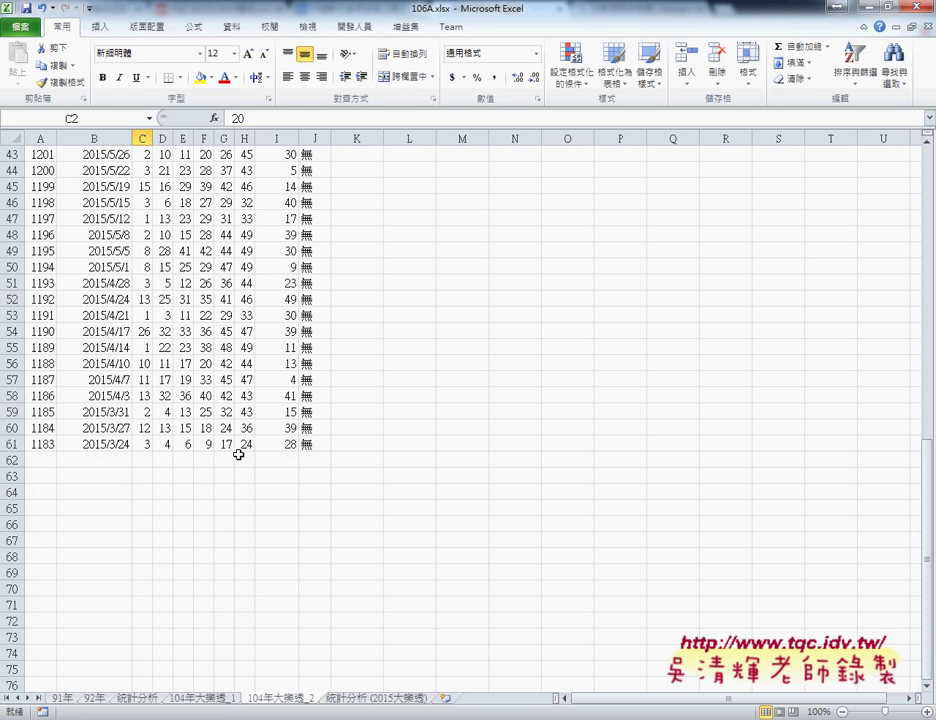
pyautogui.keyDown('shift'); pyautogui.click(286, 450); pyautogui.keyUp('shift')
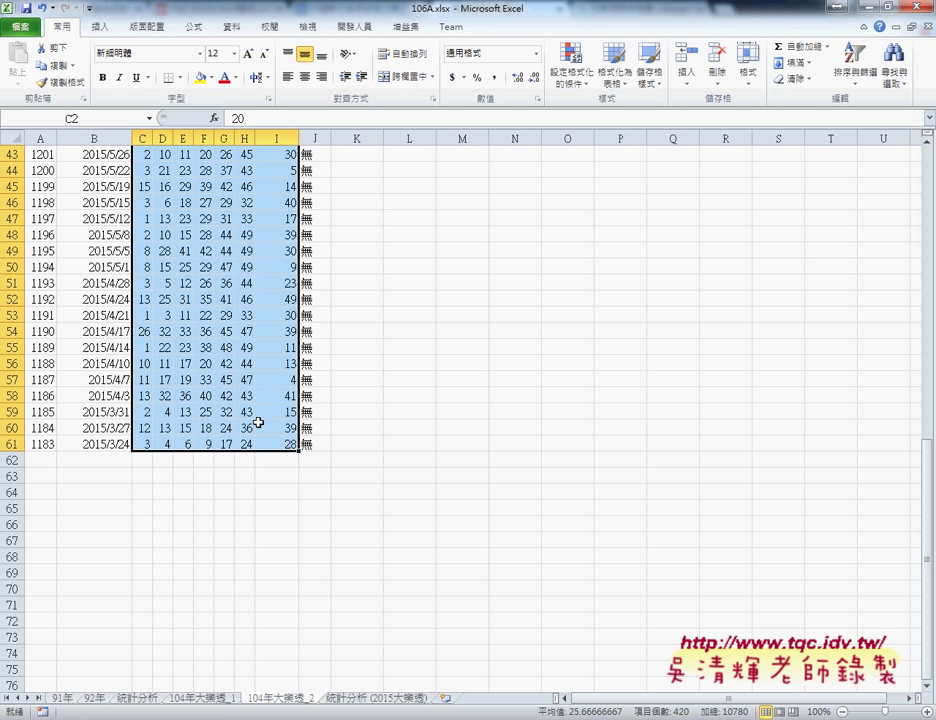
pyautogui.scroll(10, 253, 418)
pyautogui.scroll(4, 251, 418)
pyautogui.click(104, 119)
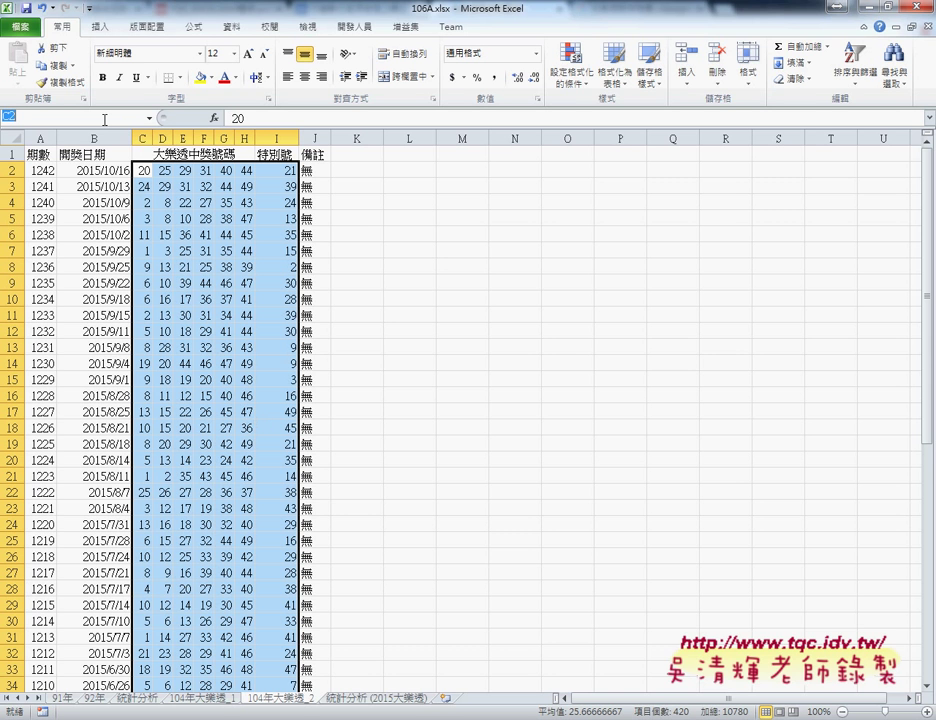
pyautogui.press('space')
pyautogui.press('3')
pyautogui.press('Return')
pyautogui.write('開獎2015')
pyautogui.press('Return')
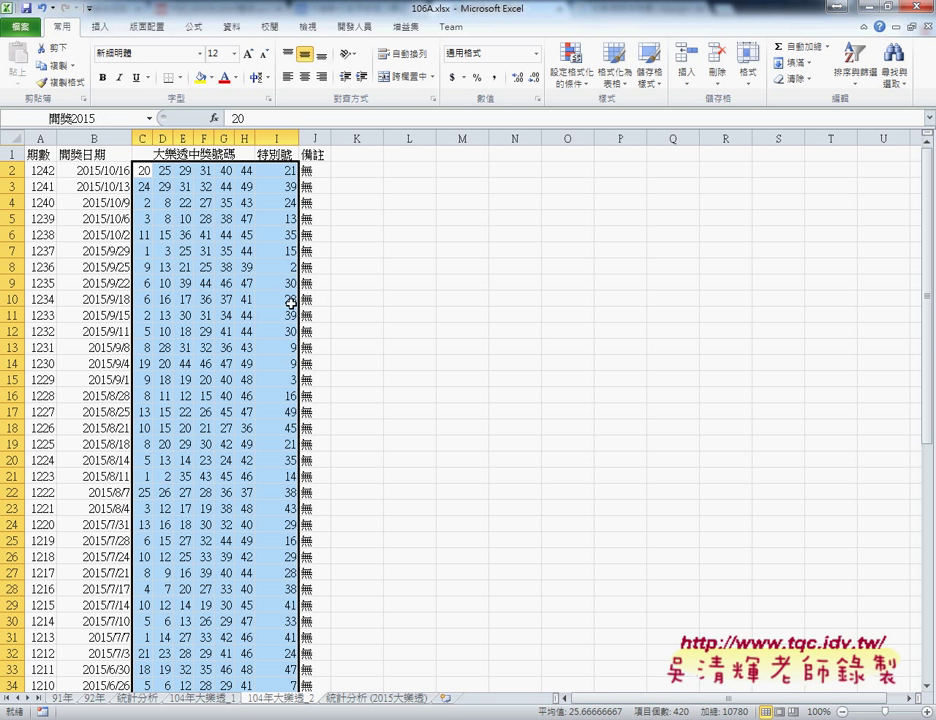
pyautogui.hotkey('ctrl', 'pagedown')
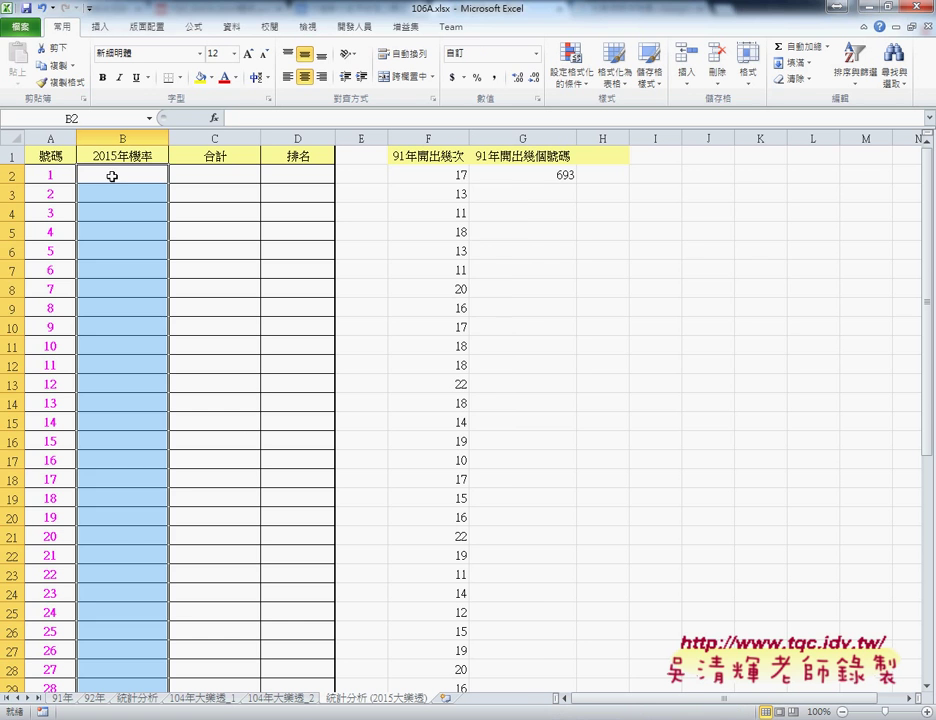
# Browse the Insert Function list for B2, then cancel without inserting anything.
pyautogui.click(111, 176)
pyautogui.click(213, 118)
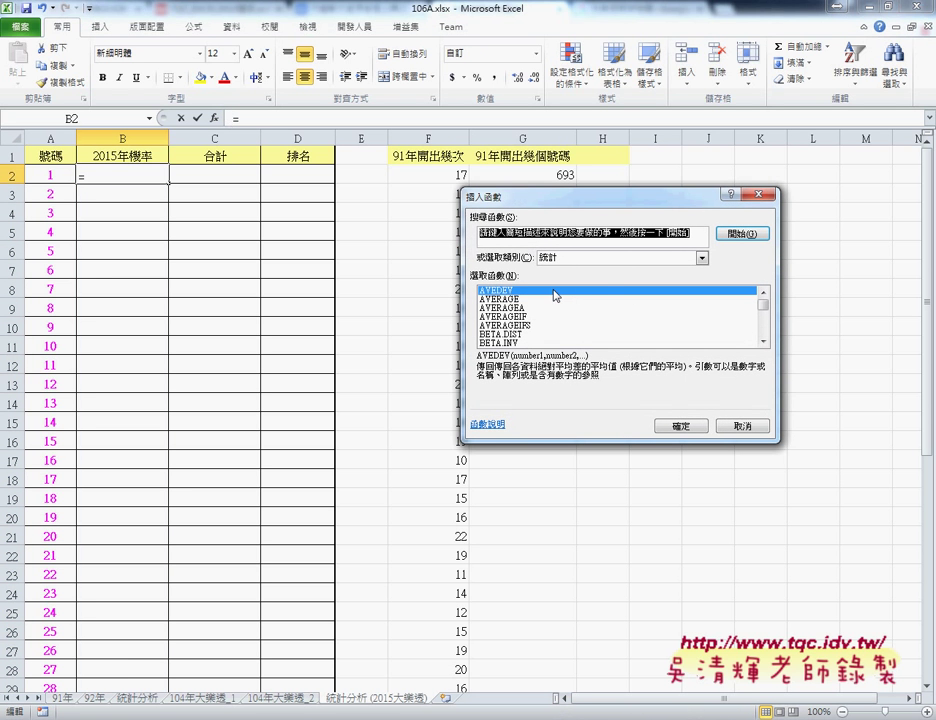
pyautogui.click(765, 341)
pyautogui.click(765, 341)
pyautogui.click(765, 341)
pyautogui.click(765, 341)
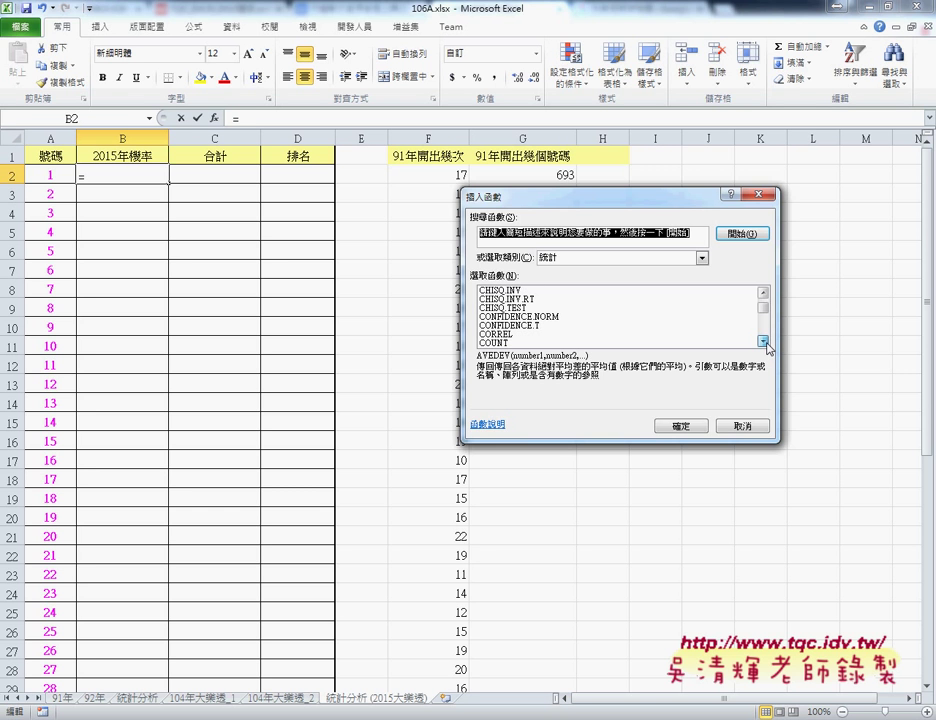
pyautogui.click(750, 428)
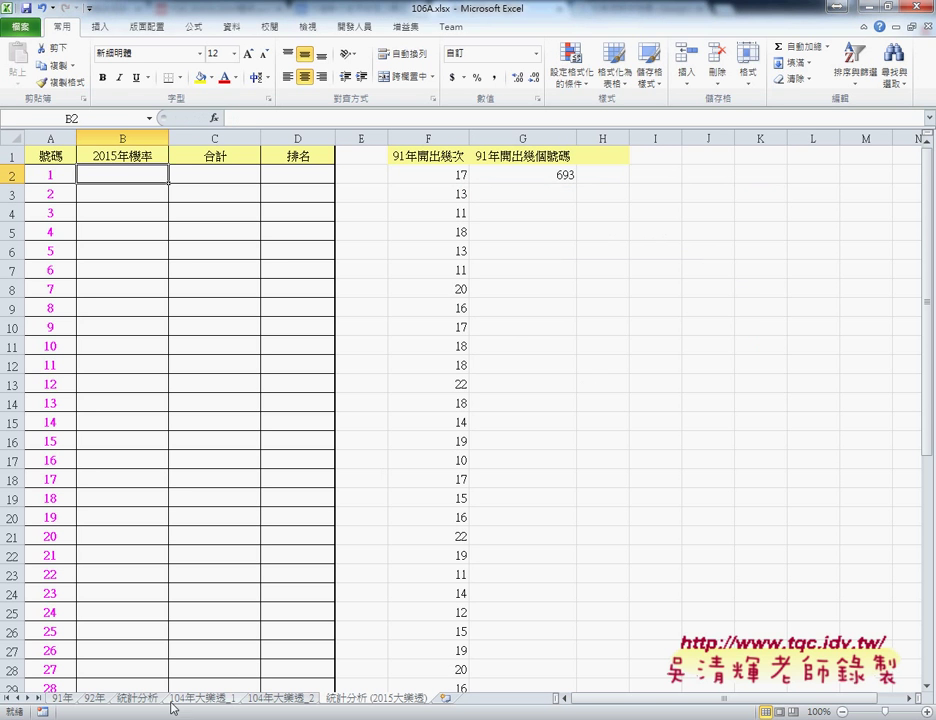
# Copy the probability formula from B2 of the original 統計分析 sheet into B2 of the 2015 sheet.
pyautogui.click(128, 700)
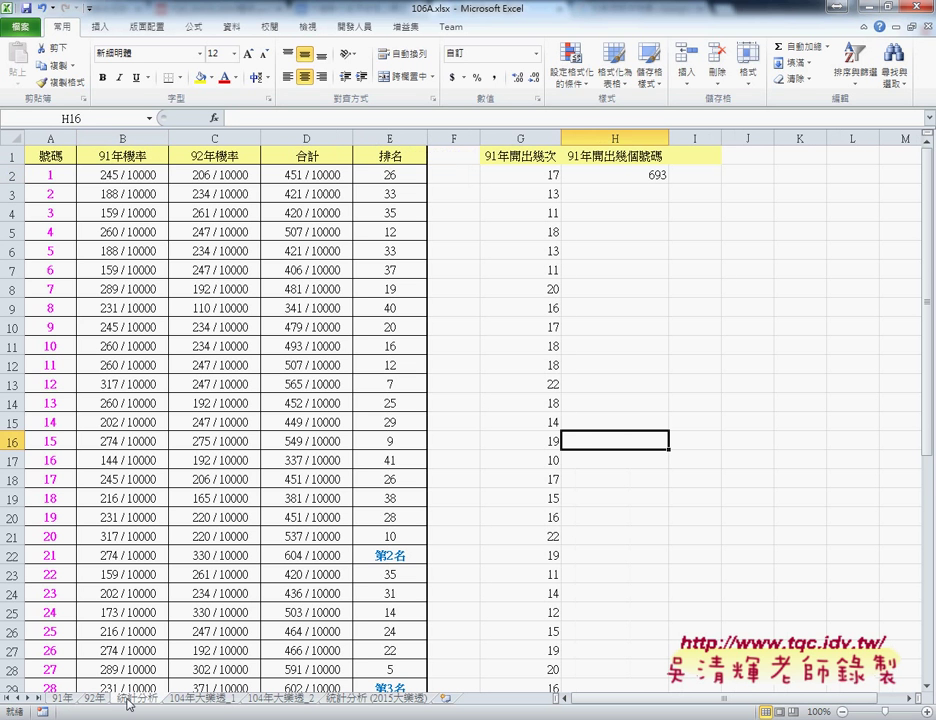
pyautogui.click(122, 176)
pyautogui.press('F2')
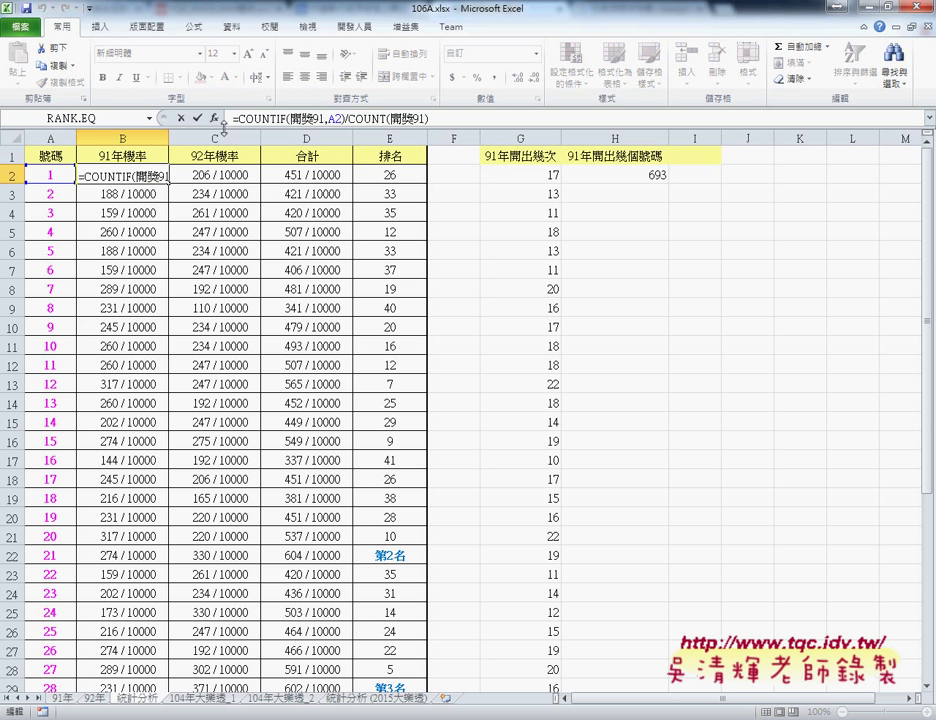
pyautogui.moveTo(476, 120); pyautogui.dragTo(208, 124)
pyautogui.hotkey('ctrl', 'c')
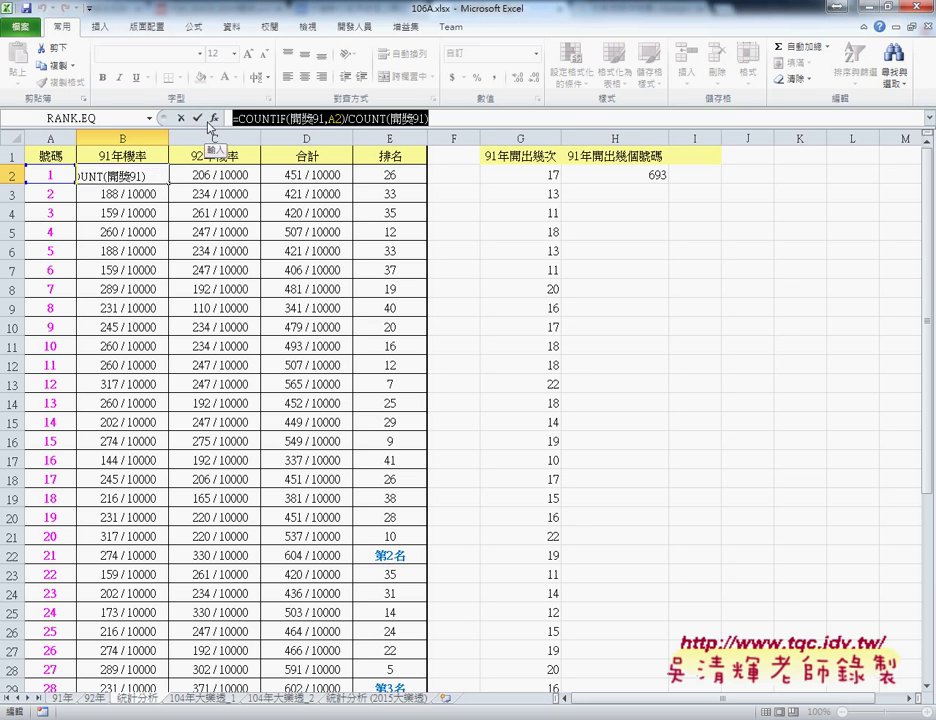
pyautogui.click(197, 118)
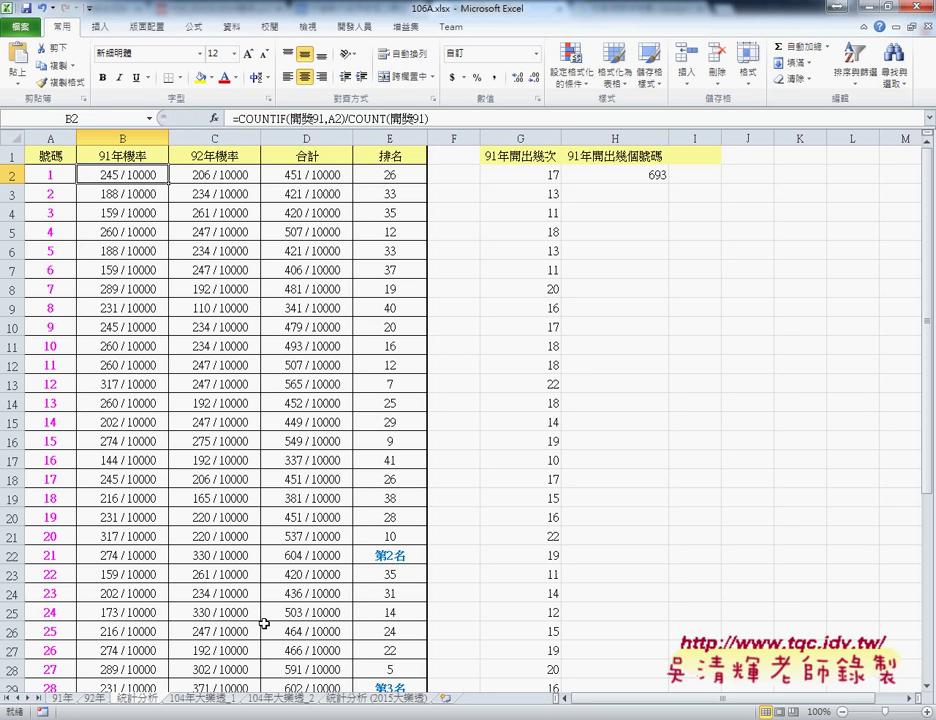
pyautogui.click(377, 698)
pyautogui.click(271, 116)
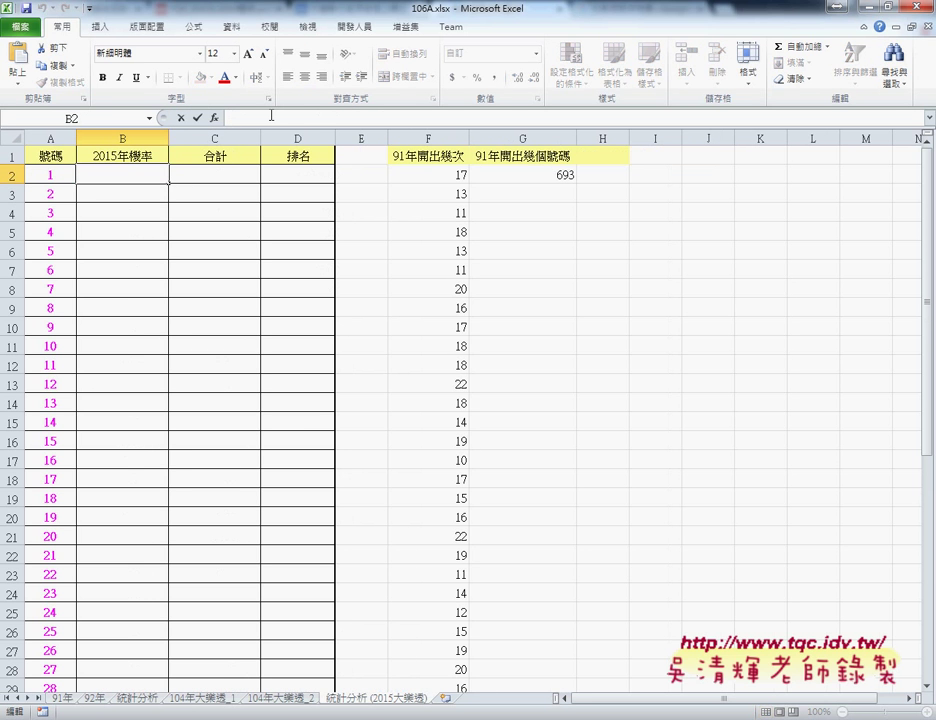
pyautogui.hotkey('ctrl', 'v')
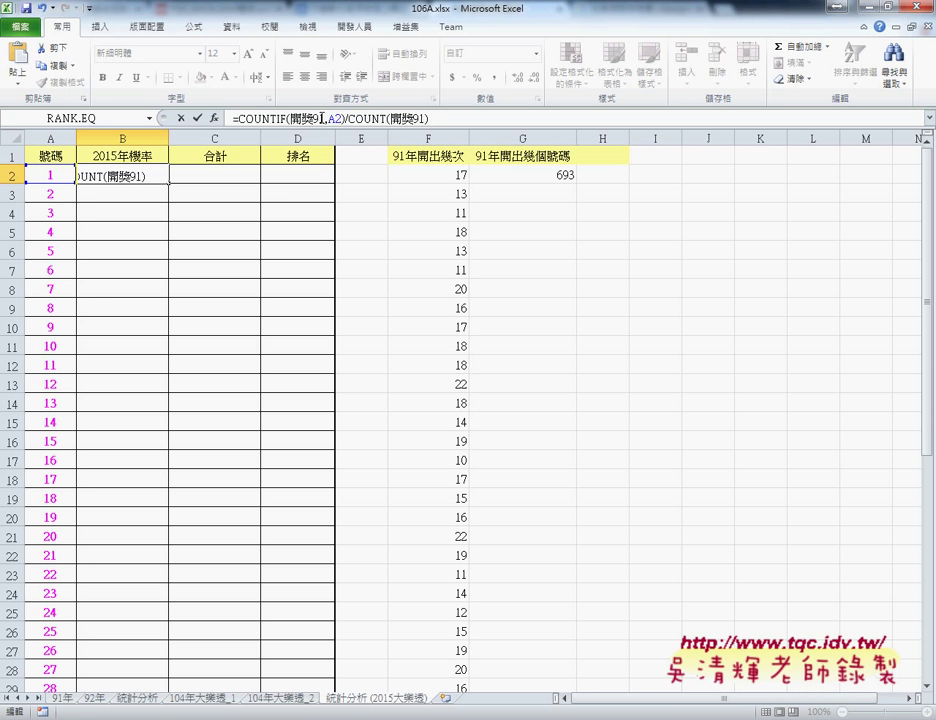
# Change both 開獎91 references in B2 to 開獎2015, giving =COUNTIF(開獎2015,A2)/COUNT(開獎2015).
pyautogui.click(315, 118)
pyautogui.moveTo(313, 118); pyautogui.dragTo(325, 118)
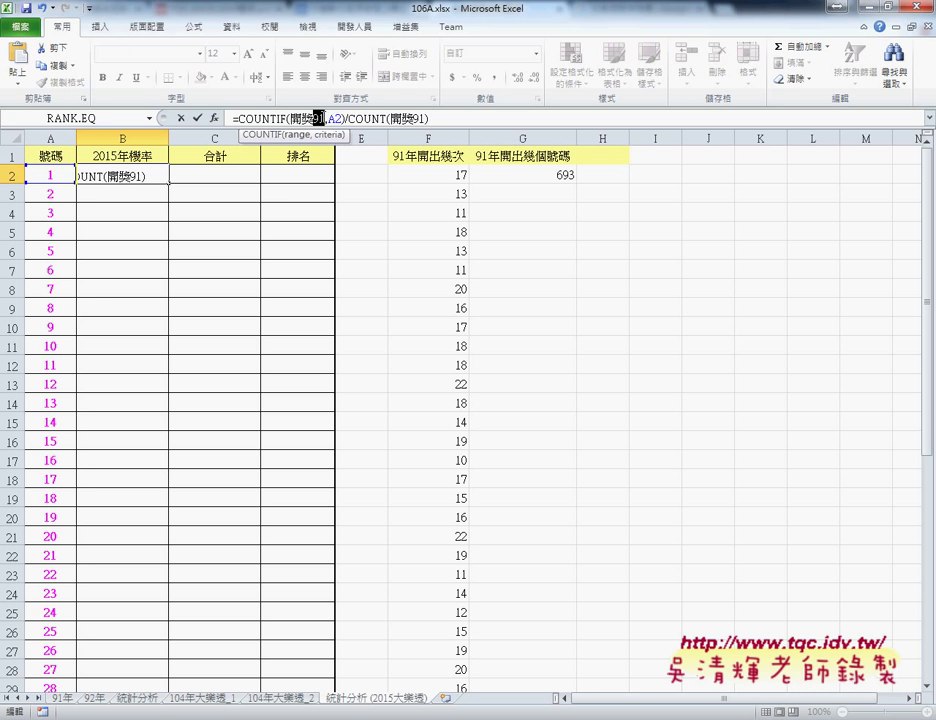
pyautogui.write('2015')
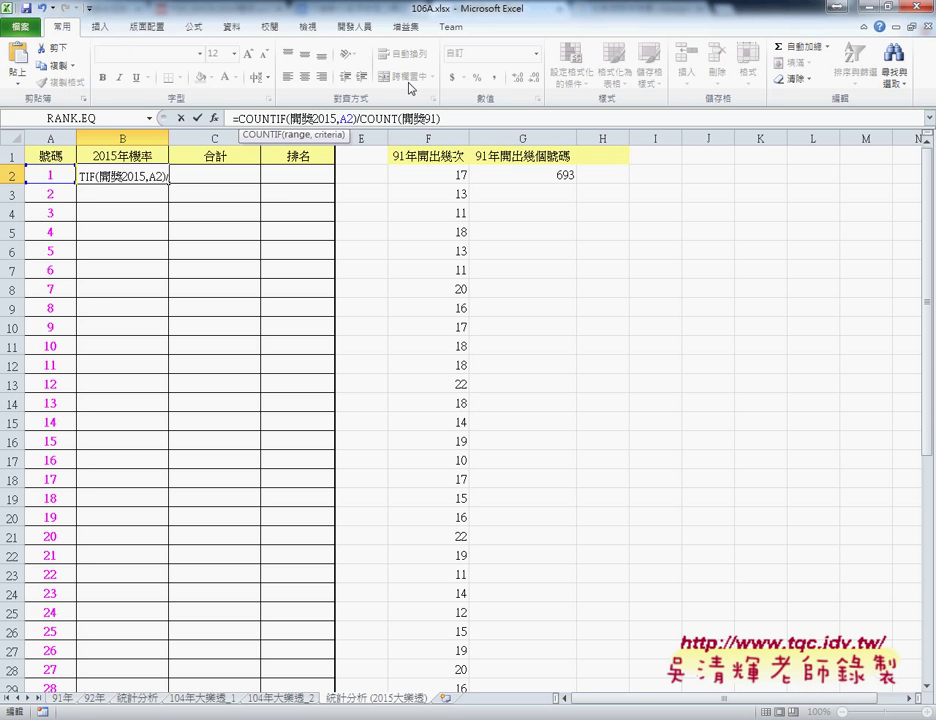
pyautogui.moveTo(424, 118); pyautogui.dragTo(438, 118)
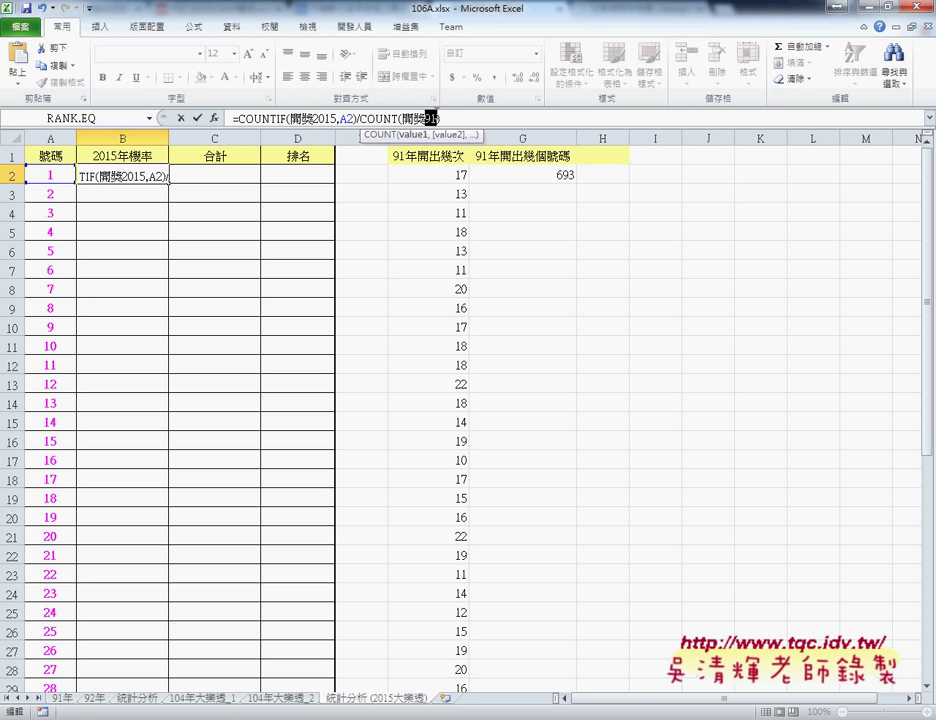
pyautogui.write('2015')
pyautogui.click(201, 119)
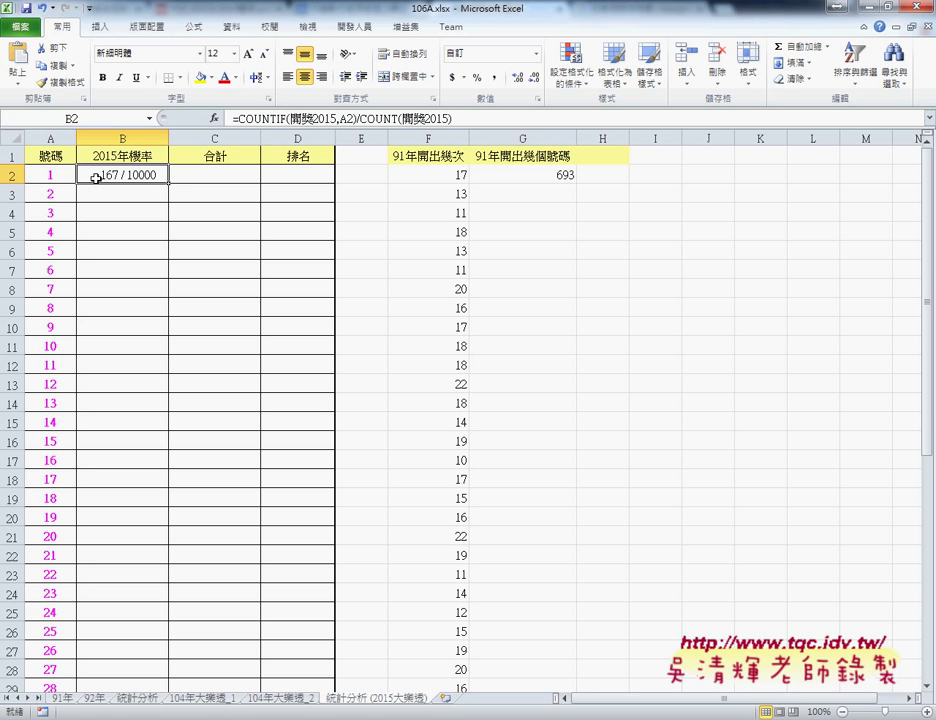
# Fill B2's probability formula down through number 49 and delete the empty 合計 column.
pyautogui.doubleClick(168, 184)
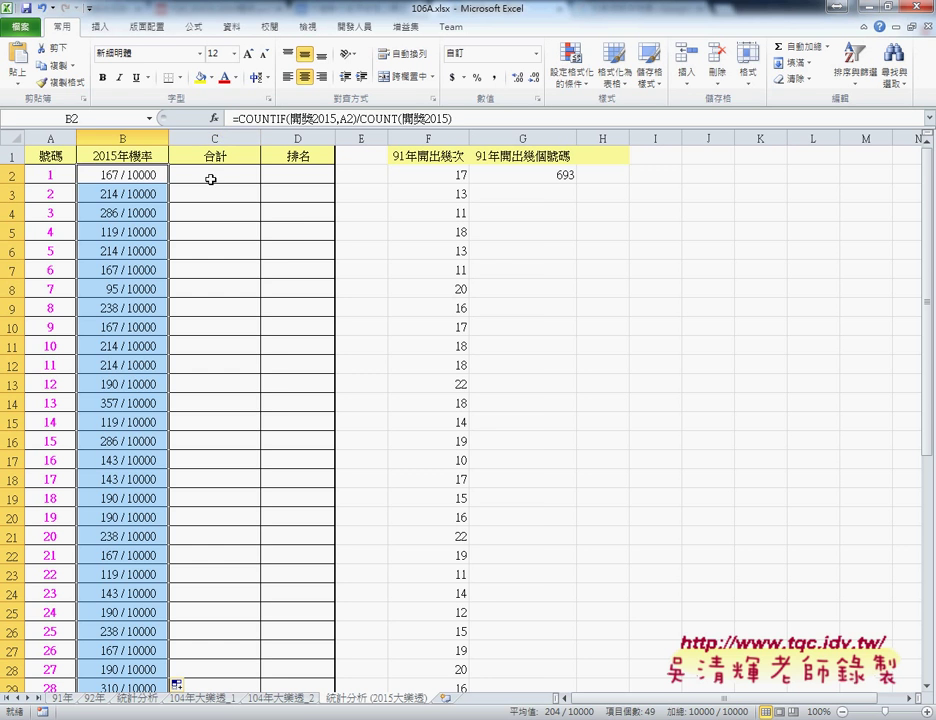
pyautogui.click(217, 138)
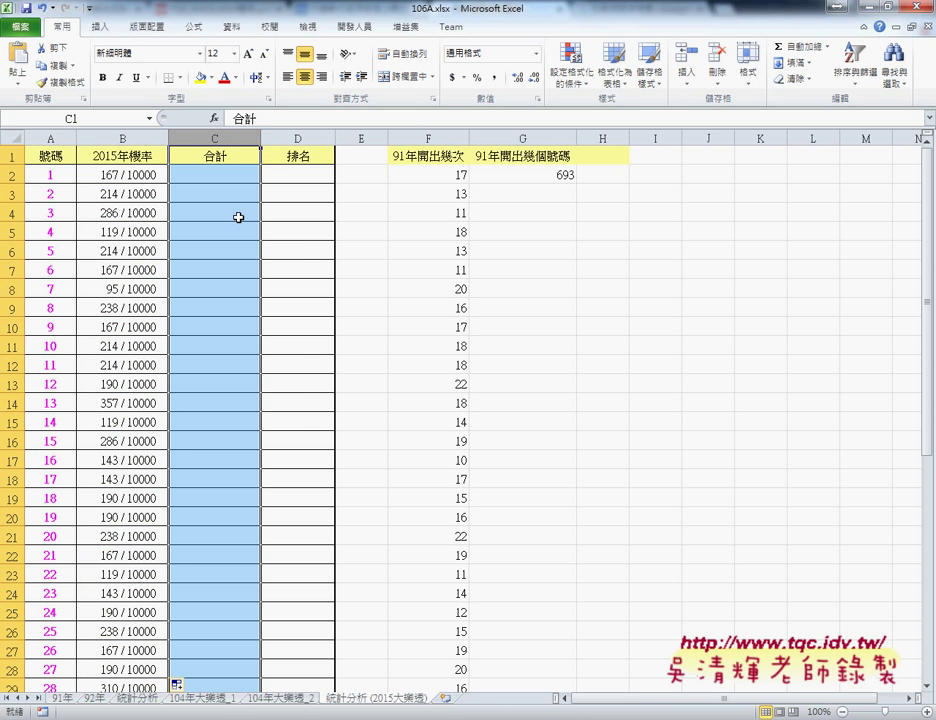
pyautogui.rightClick(194, 201)
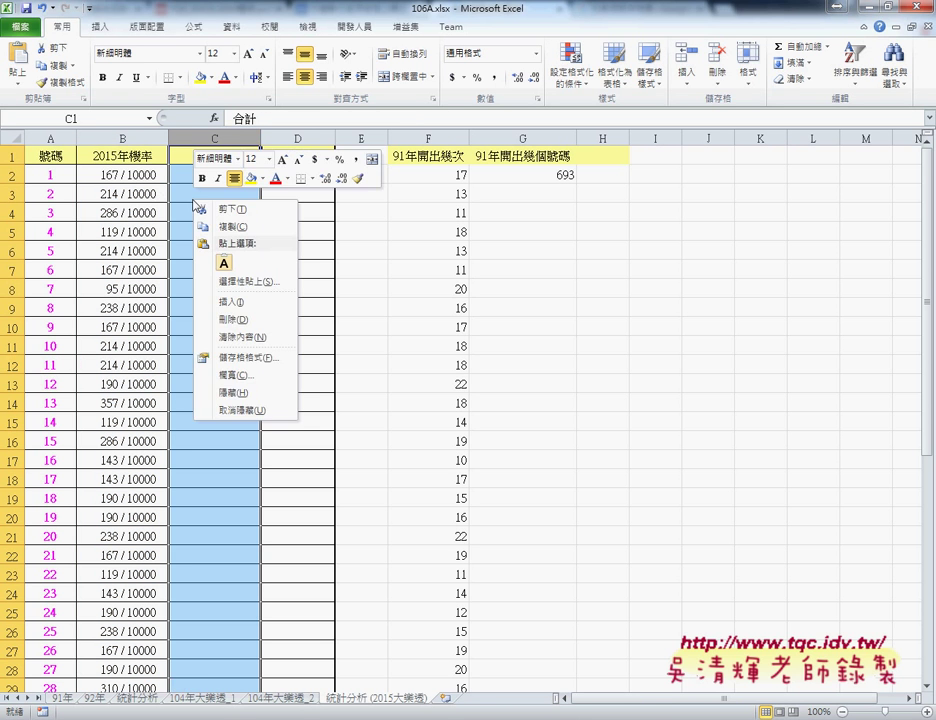
pyautogui.click(240, 320)
pyautogui.click(205, 177)
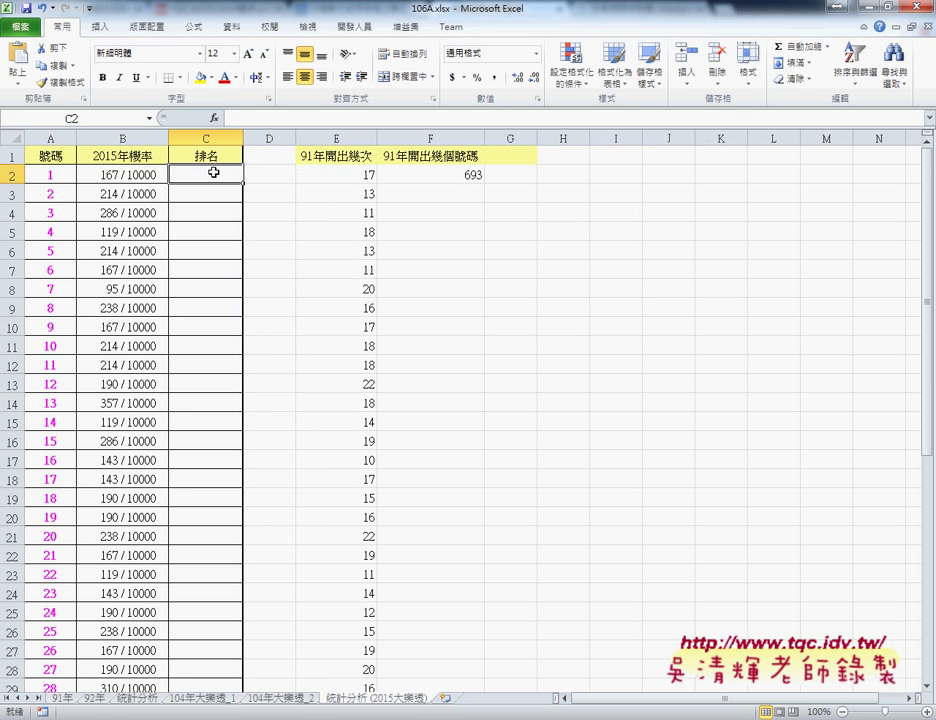
# Enter =RANK.EQ(B2,$B$2:$B$50) in C2, ranking number 1 as 33.
pyautogui.click(214, 118)
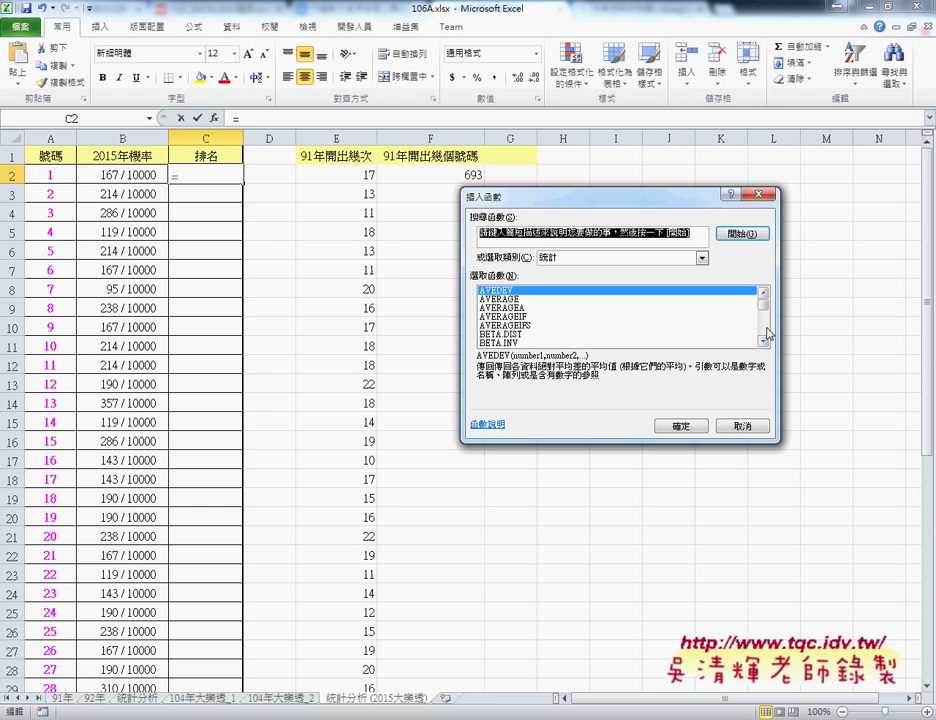
pyautogui.click(680, 326)
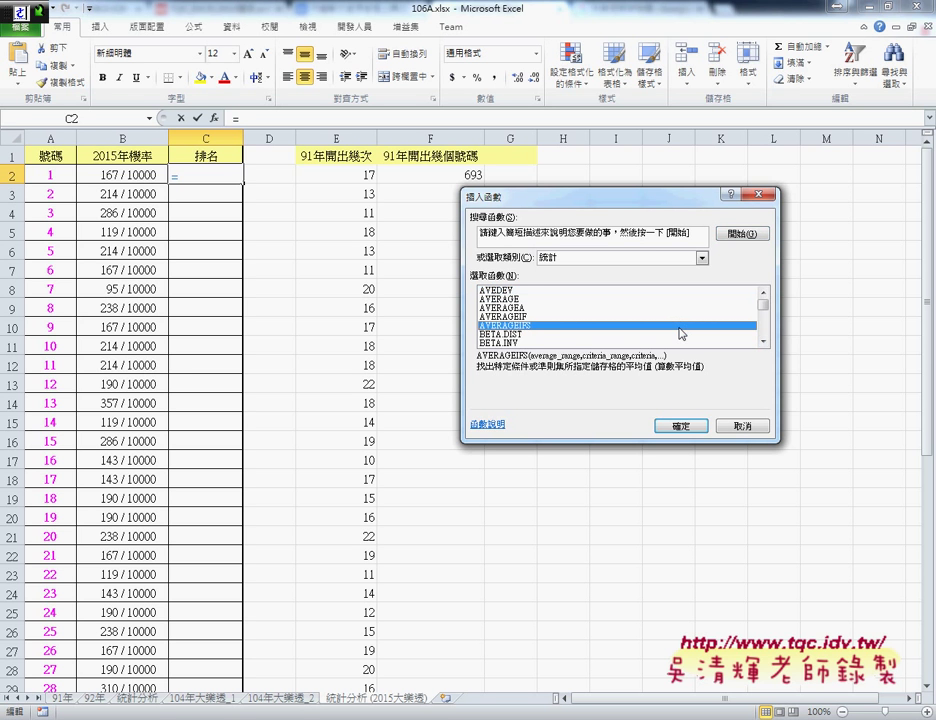
pyautogui.press('r')
pyautogui.press('Down')
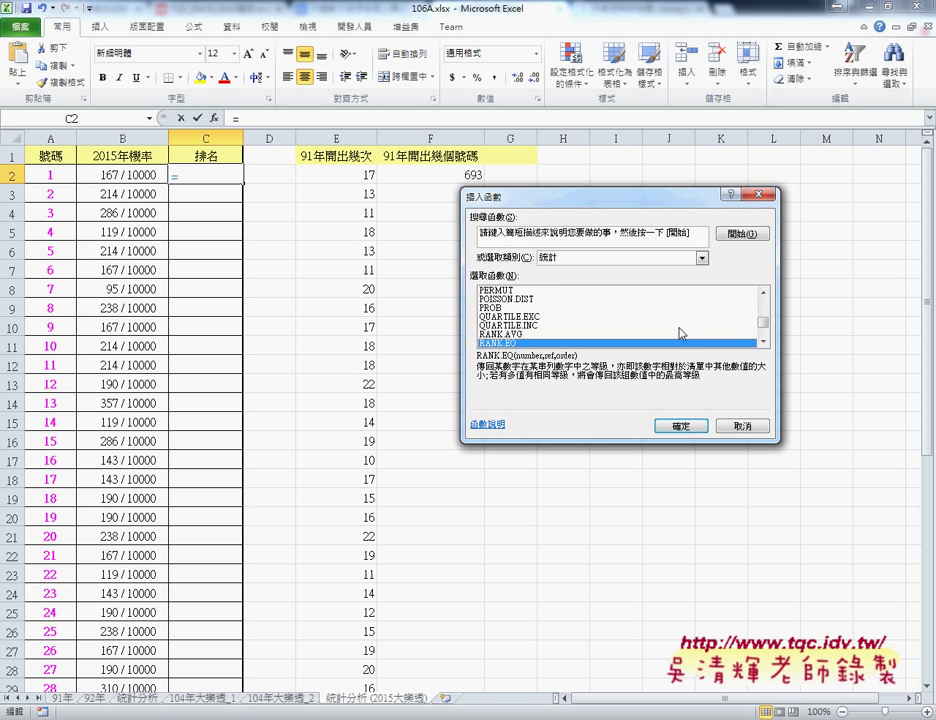
pyautogui.click(680, 426)
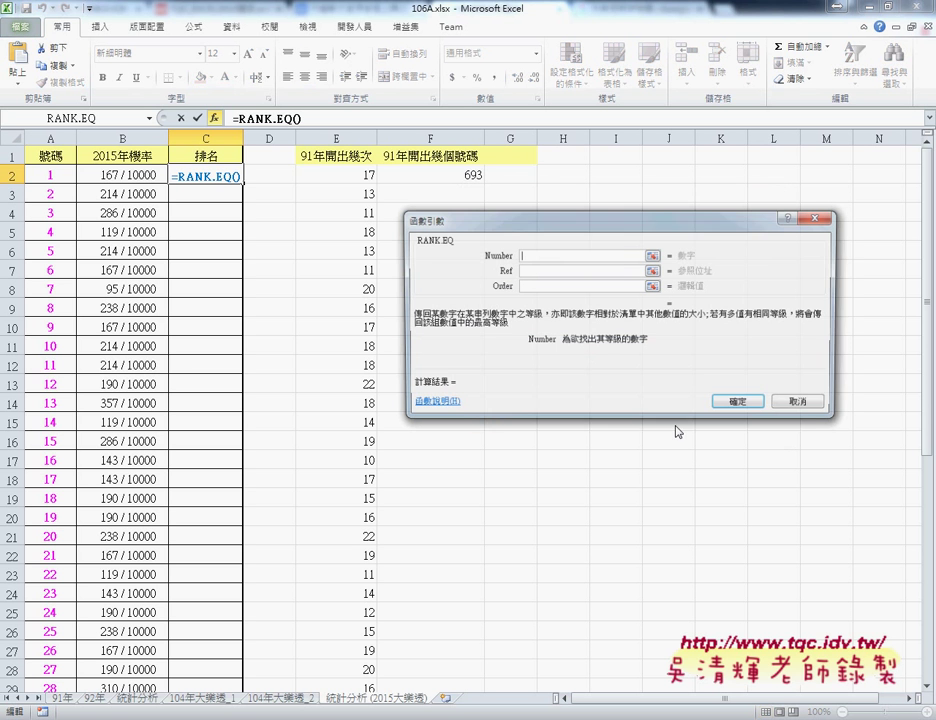
pyautogui.click(140, 175)
pyautogui.click(528, 270)
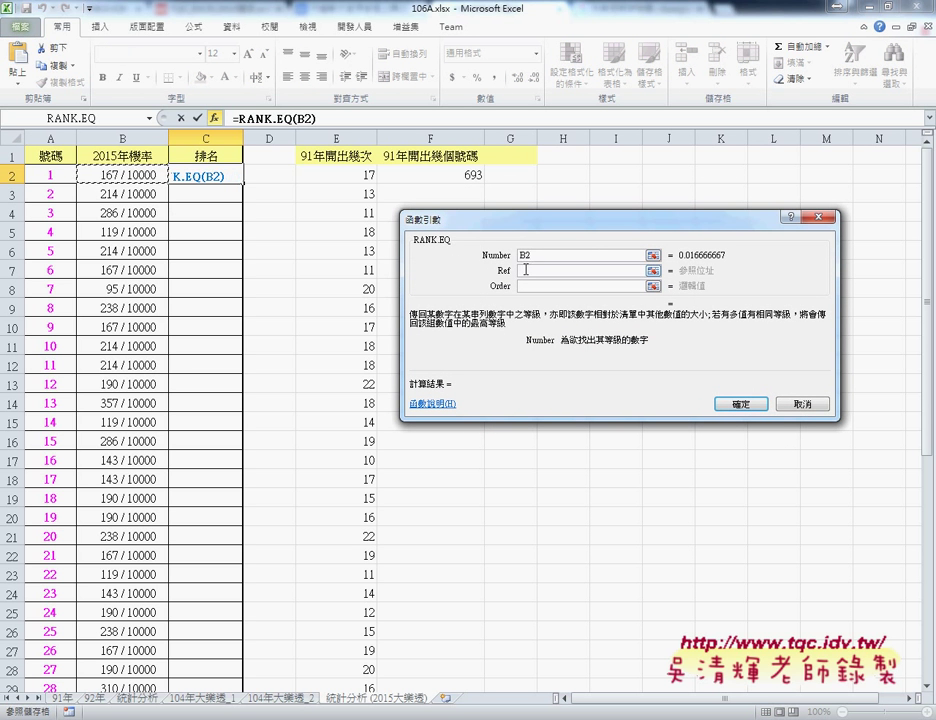
pyautogui.click(128, 178)
pyautogui.hotkey('ctrl', 'shift', 'Down')
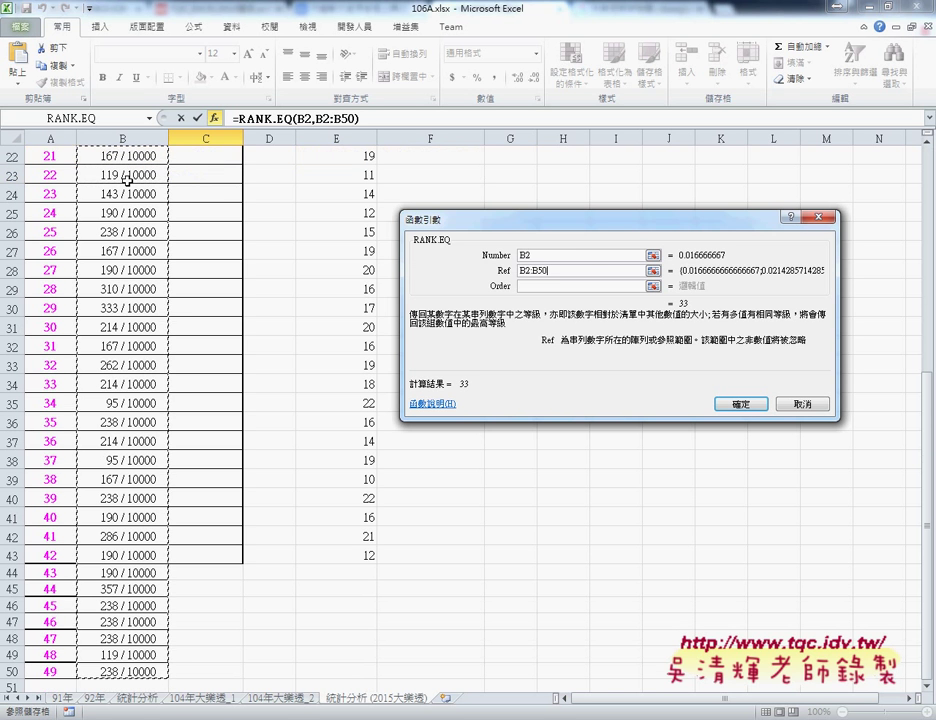
pyautogui.click(505, 272)
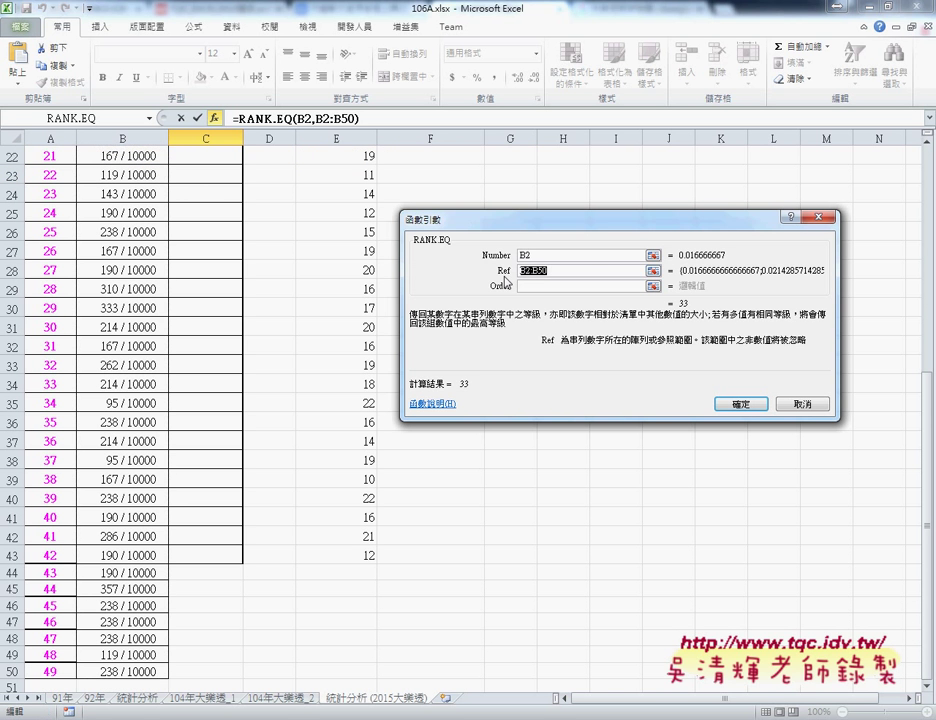
pyautogui.press('F4')
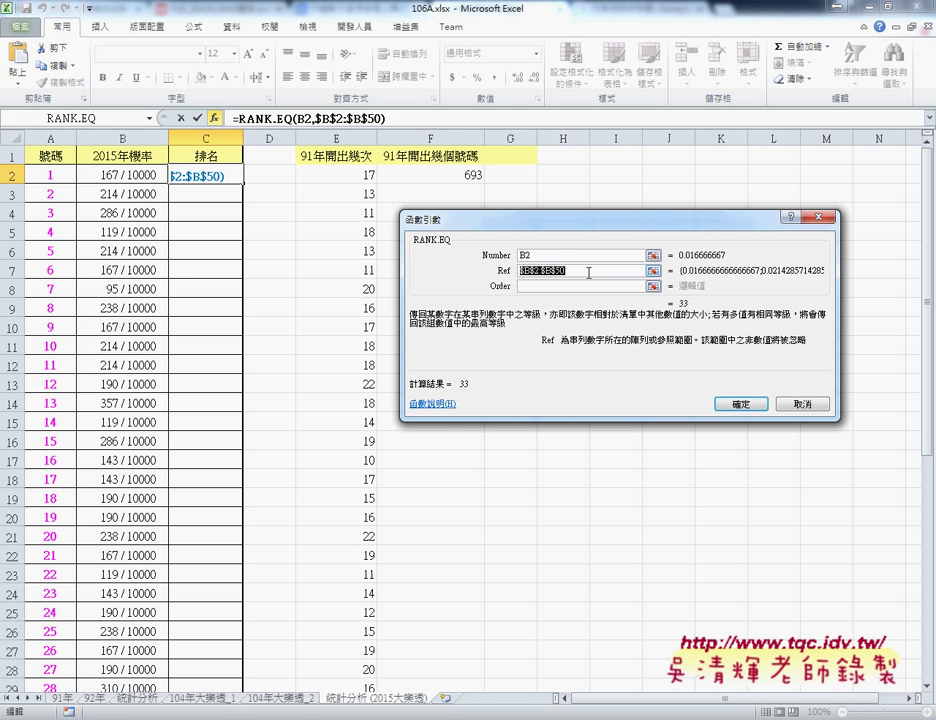
pyautogui.click(746, 404)
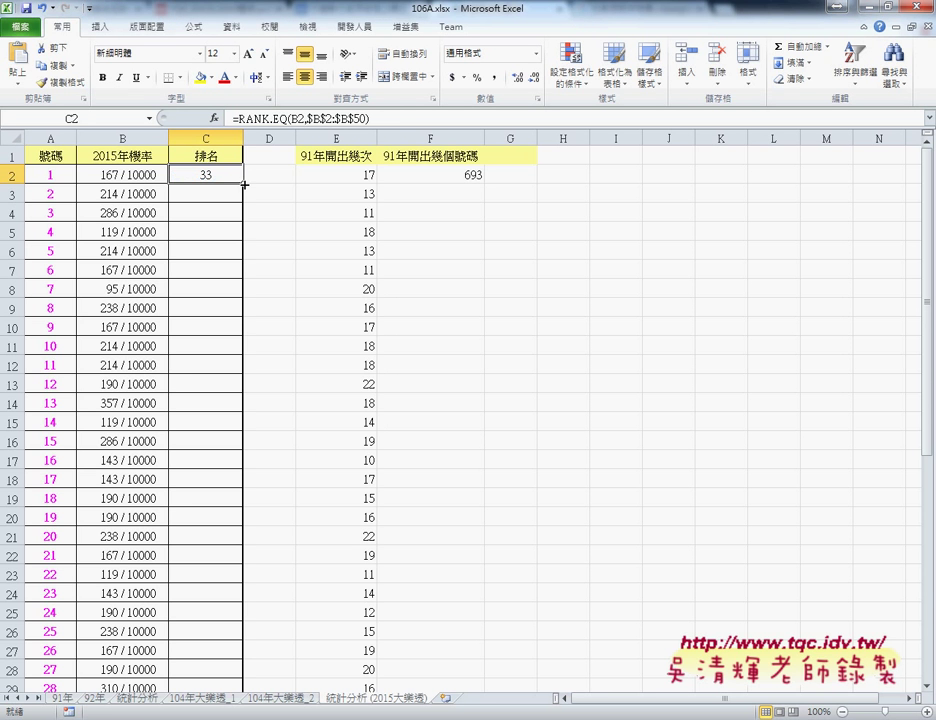
# Copy C2's rank formula down to C50 for all 49 numbers.
pyautogui.moveTo(243, 183)
pyautogui.mouseDown()
pyautogui.moveTo(257, 674)
pyautogui.moveTo(251, 664)
pyautogui.mouseUp()
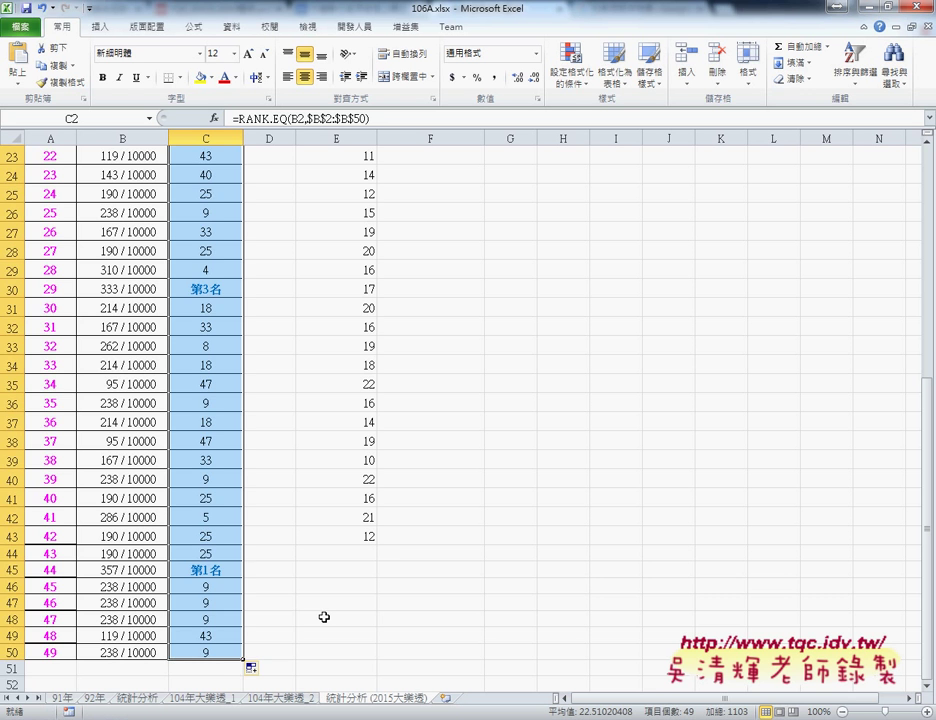
pyautogui.scroll(6, 324, 617)
pyautogui.scroll(-2, 324, 616)
pyautogui.scroll(-2, 310, 595)
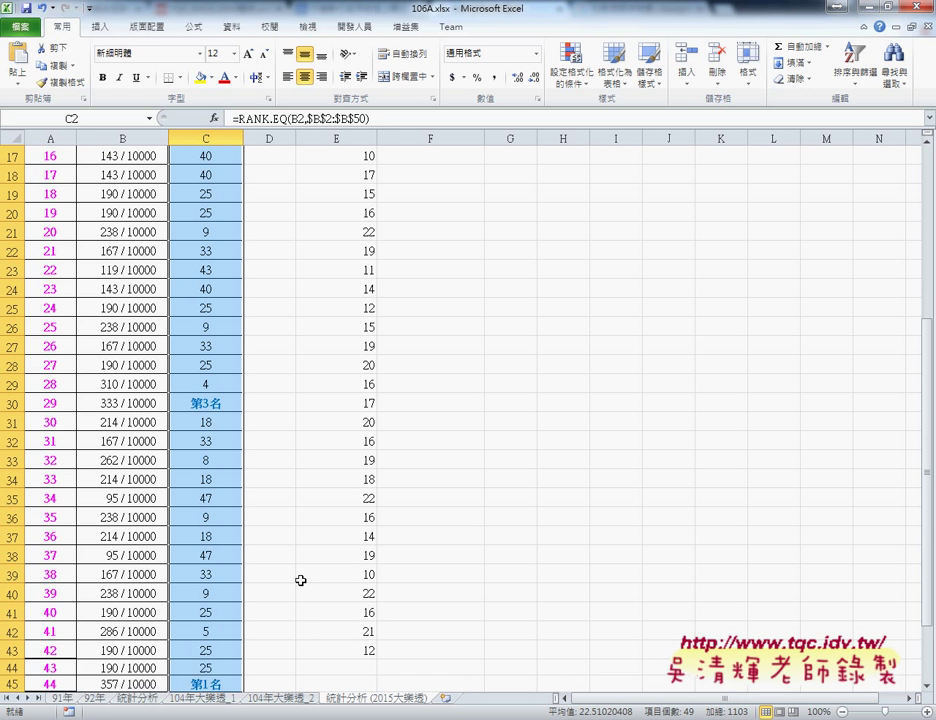
pyautogui.scroll(-2, 300, 580)
# Check the ranks and probabilities of numbers 44 and 13, both ranked 第1名.
pyautogui.click(230, 571)
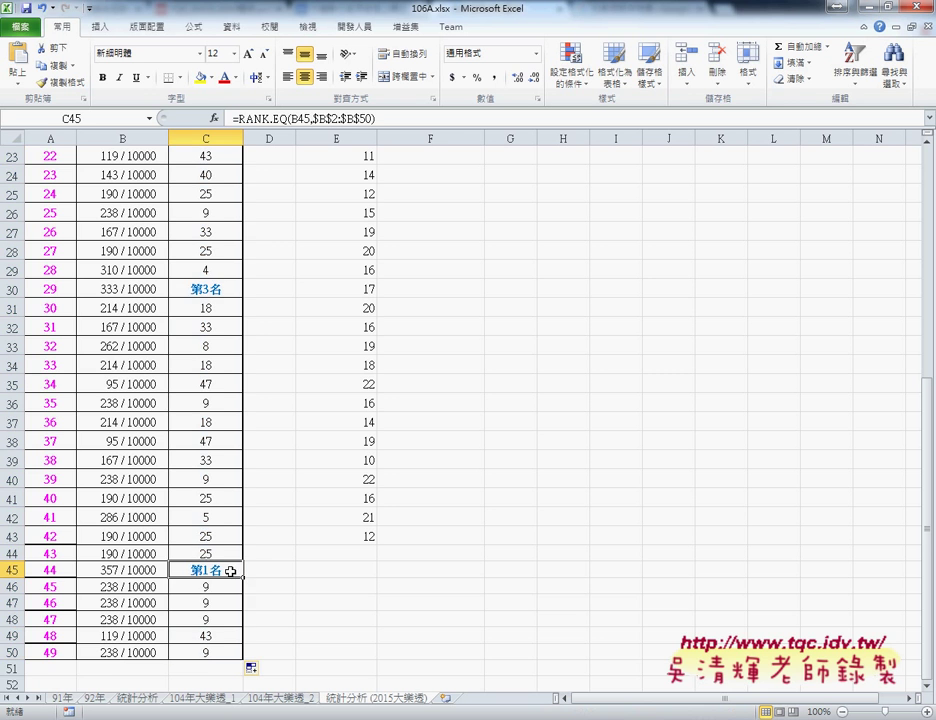
pyautogui.scroll(4, 289, 571)
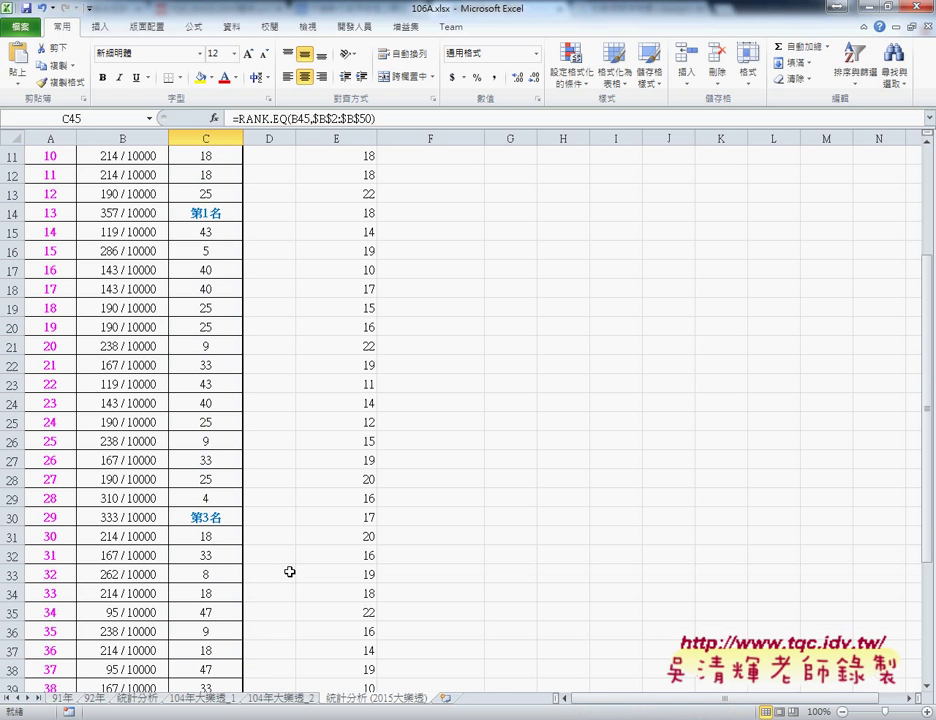
pyautogui.click(215, 212)
pyautogui.click(121, 211)
pyautogui.scroll(-3, 319, 311)
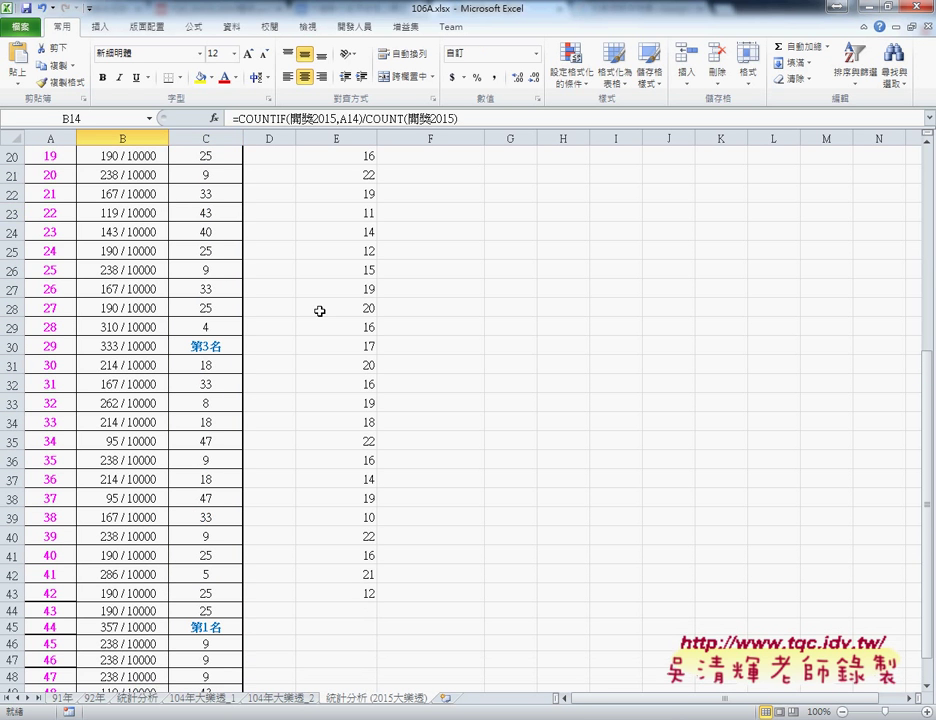
pyautogui.click(134, 627)
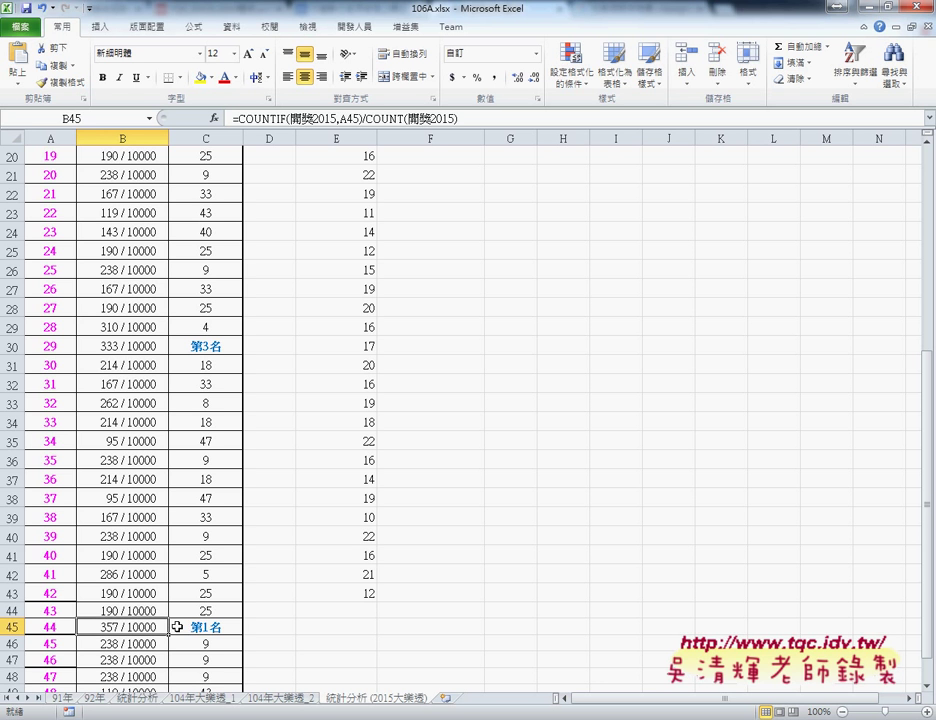
pyautogui.moveTo(70, 627); pyautogui.dragTo(121, 627)
pyautogui.scroll(2, 203, 626)
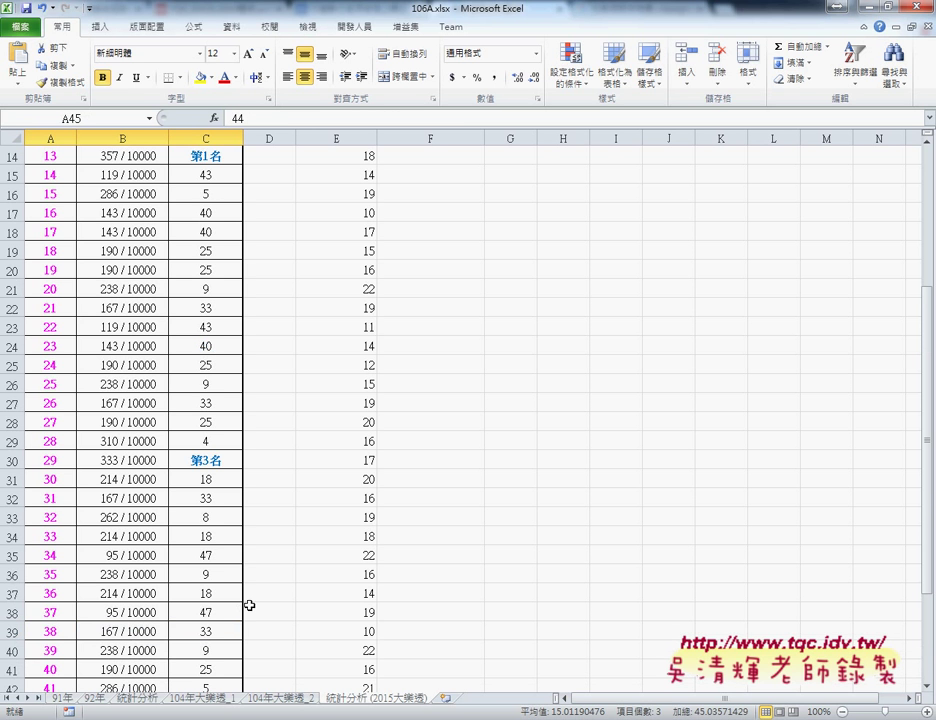
pyautogui.scroll(1, 249, 604)
pyautogui.moveTo(56, 215); pyautogui.dragTo(195, 210)
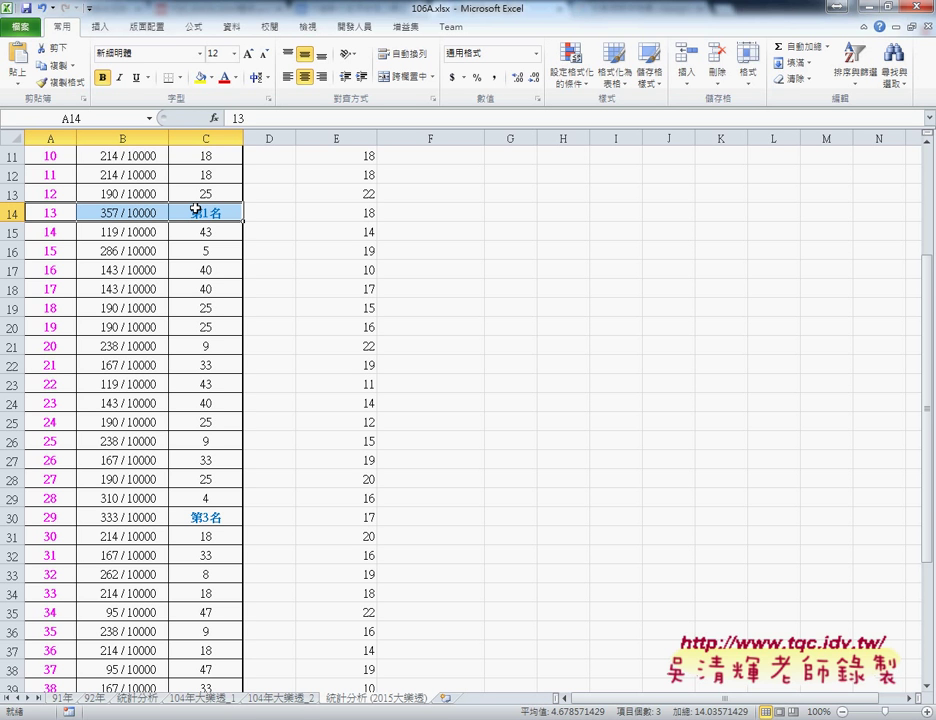
pyautogui.scroll(3, 195, 209)
pyautogui.scroll(1, 195, 209)
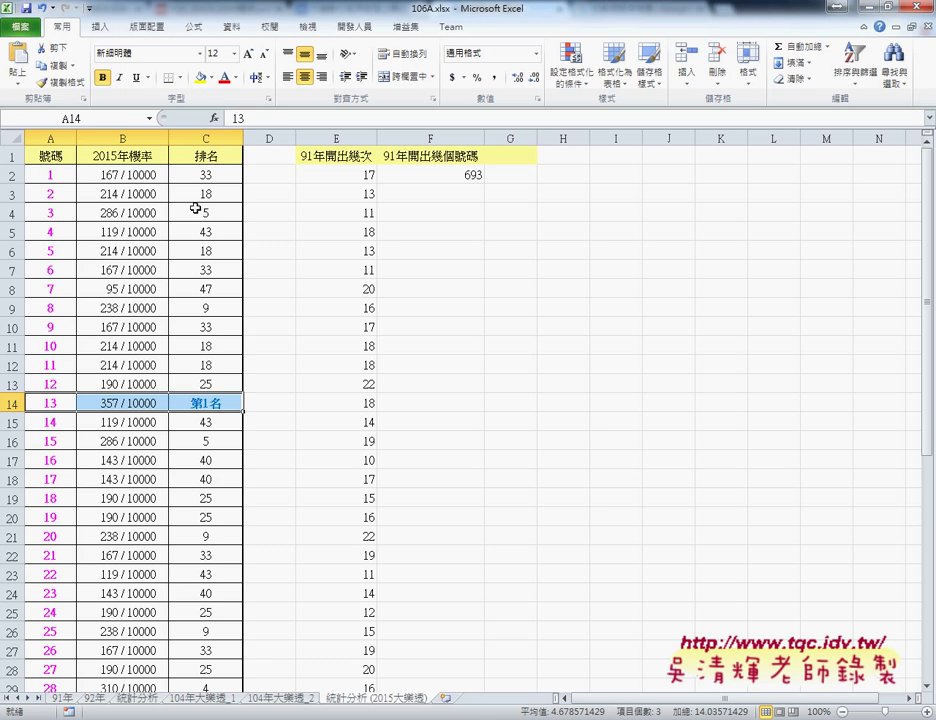
pyautogui.click(127, 131)
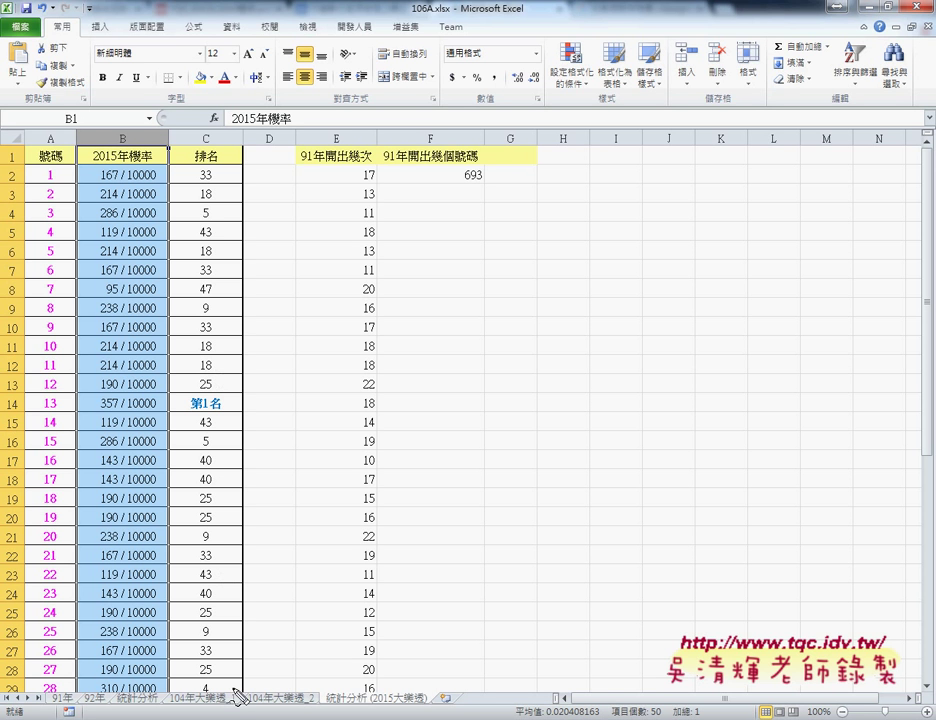
pyautogui.moveTo(233, 714)
pyautogui.mouseDown()
pyautogui.moveTo(436, 700)
pyautogui.moveTo(235, 714)
pyautogui.mouseUp()
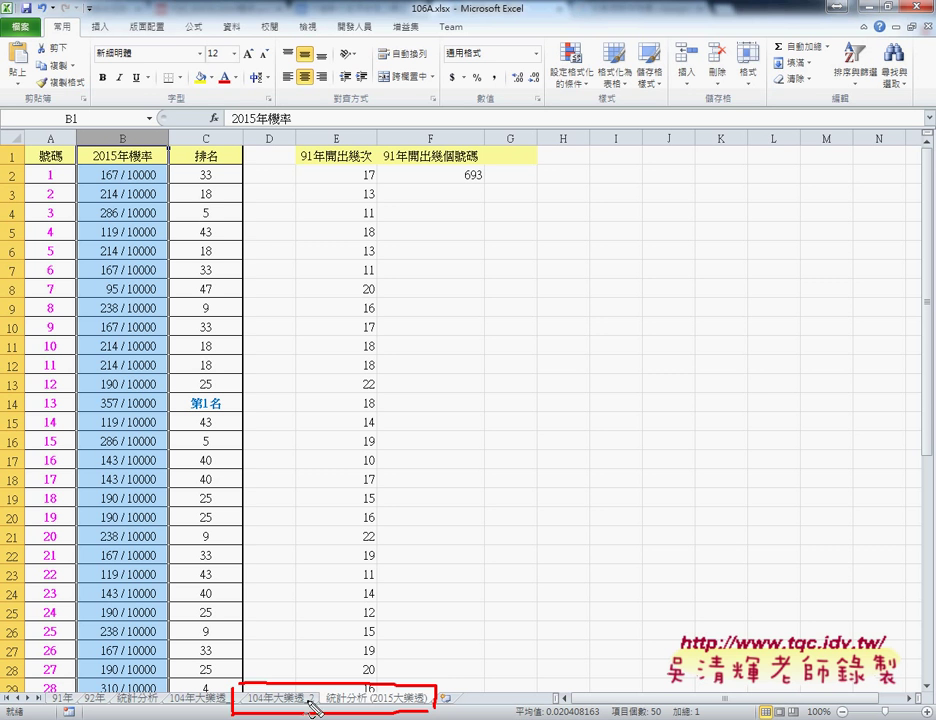
pyautogui.moveTo(240, 602)
pyautogui.mouseDown()
pyautogui.moveTo(382, 690)
pyautogui.moveTo(408, 652)
pyautogui.mouseUp()
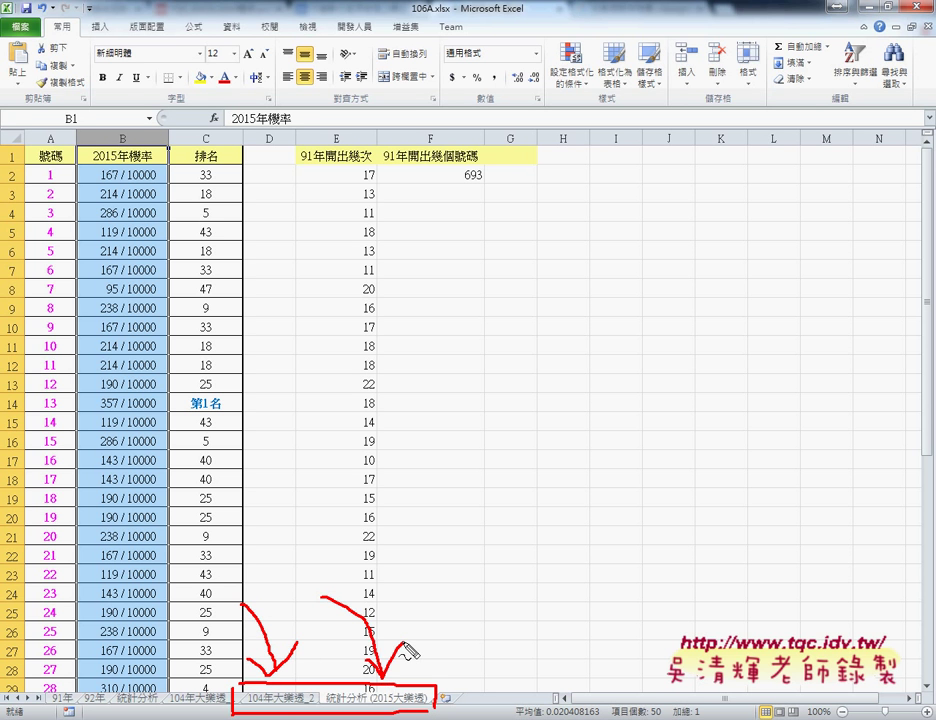